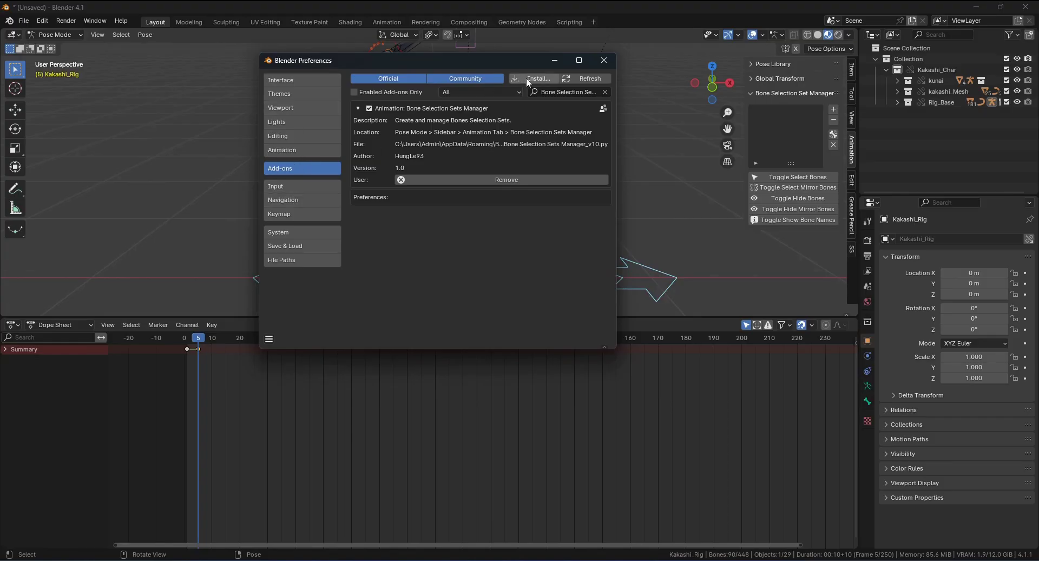
Install Bone Selection Sets Manager_v10.py as an add-on from Preferences
left_click(526, 77)
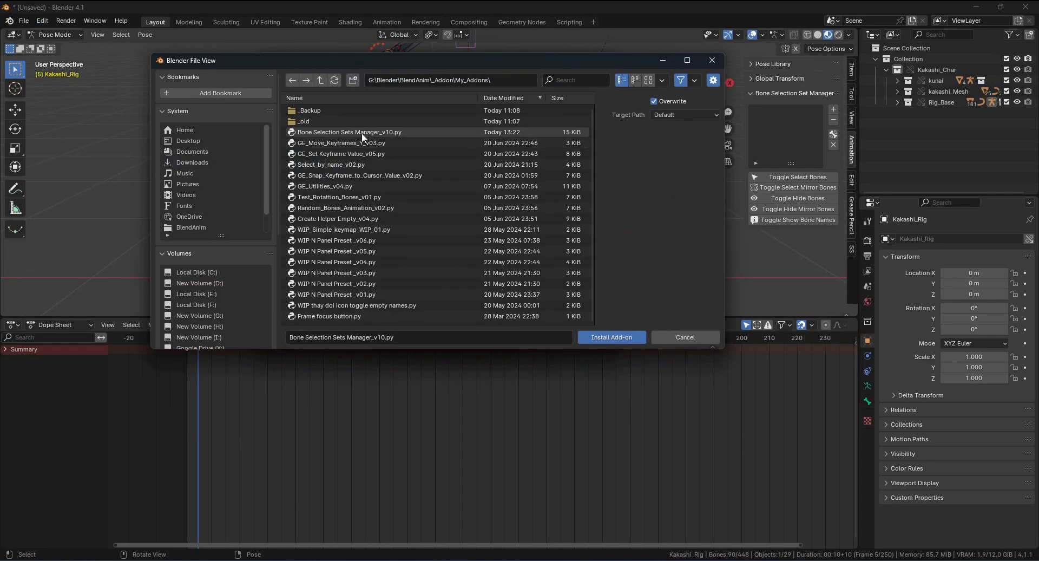
left_click(611, 336)
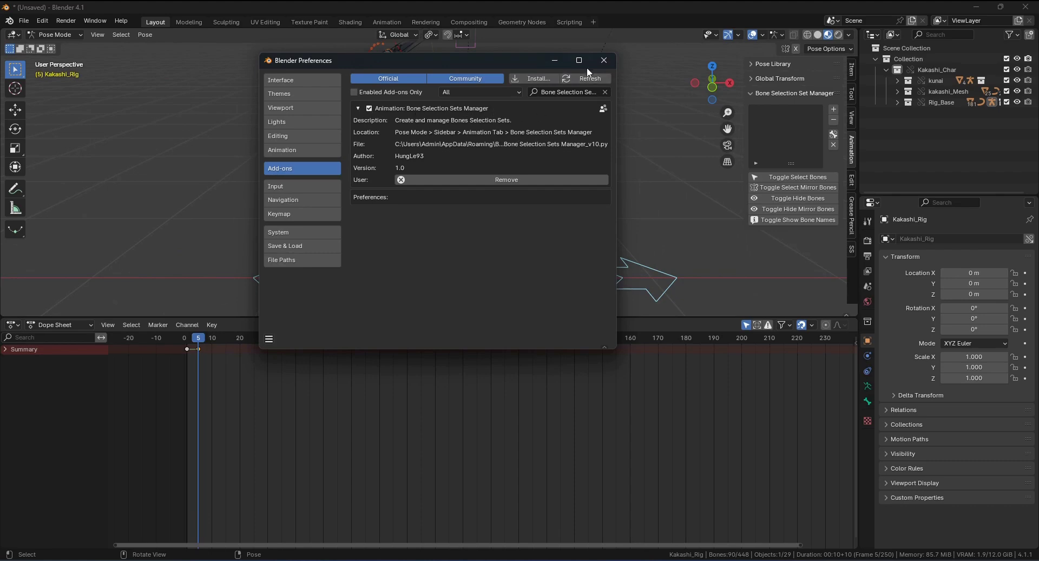
Close Preferences and select the left-foot control bones, including foot_heel_ik.L
left_click(604, 60)
scroll(563, 151, "up", 3)
scroll(561, 129, "up", 3)
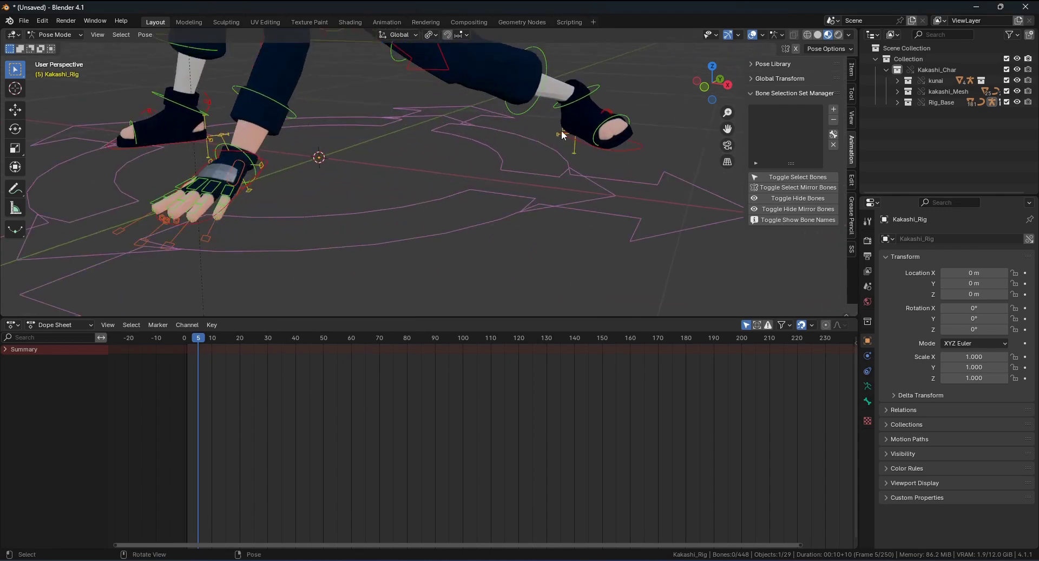
scroll(491, 143, "up", 3)
scroll(492, 143, "up", 2)
left_click_drag(521, 90, 658, 165)
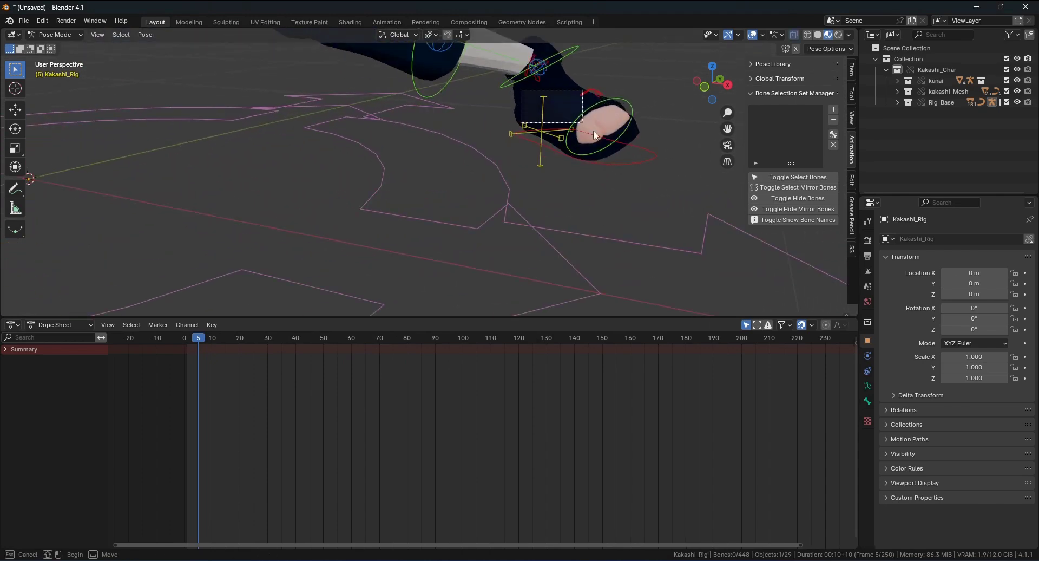
mouse_move(657, 165)
middle_mouse_down()
mouse_move(501, 128)
mouse_move(412, 148)
mouse_move(515, 143)
mouse_move(525, 159)
mouse_move(751, 124)
middle_mouse_up()
left_click(501, 128, "shift")
scroll(524, 160, "down", 5)
Store the selected bones in a new selection set named L_Leg
left_click(833, 109)
scroll(532, 164, "up", 3)
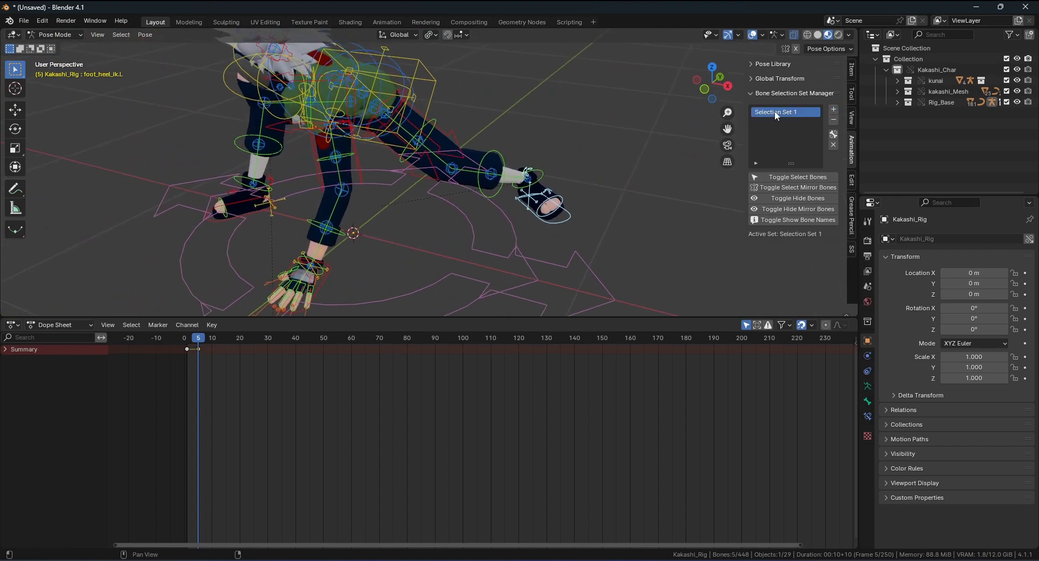
double_click(774, 110)
type("L_")
type("Leg")
key("Return")
Test L_Leg's Toggle Select Bones and Toggle Select Mirror Bones on both feet
middle_click_drag(638, 179, 567, 207)
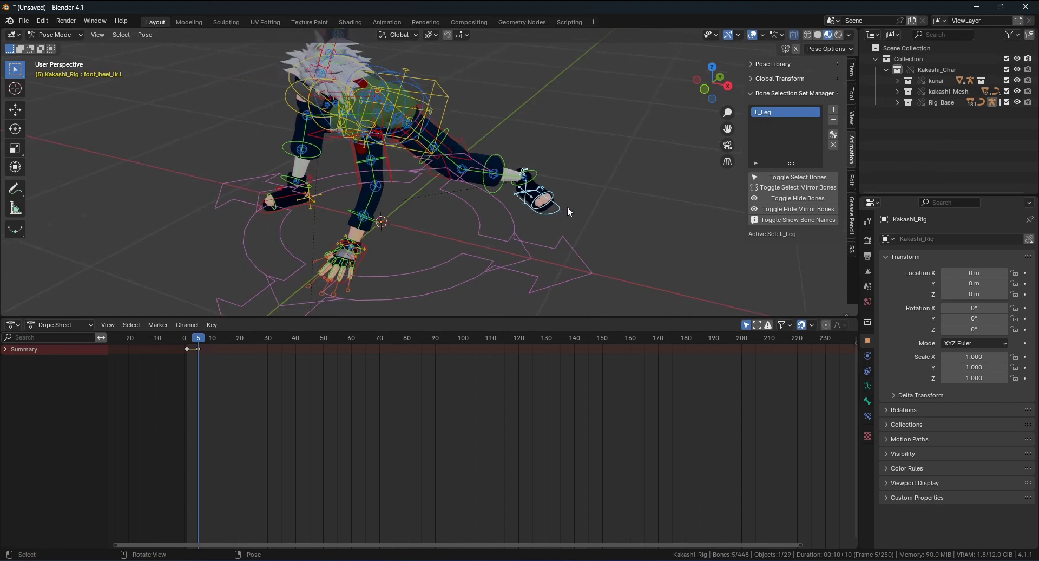
left_click(592, 205)
left_click(783, 177)
left_click(788, 185)
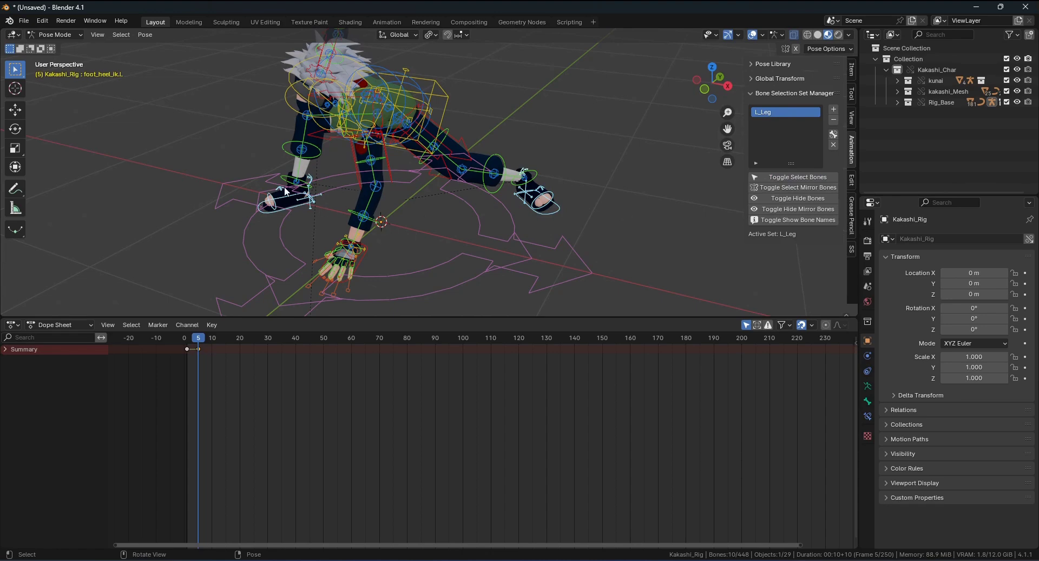
left_click(773, 187)
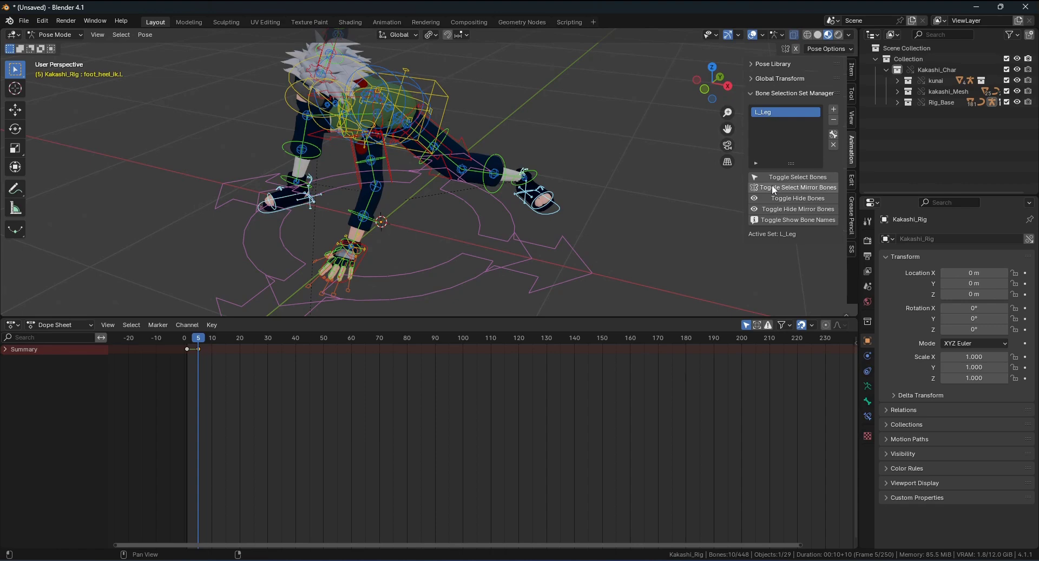
left_click(779, 187)
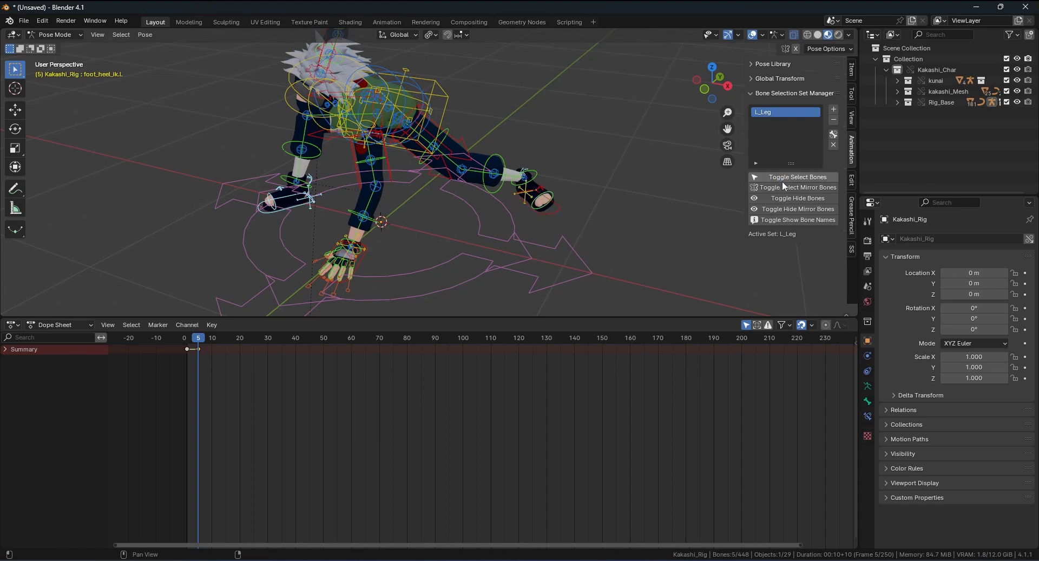
left_click(787, 186)
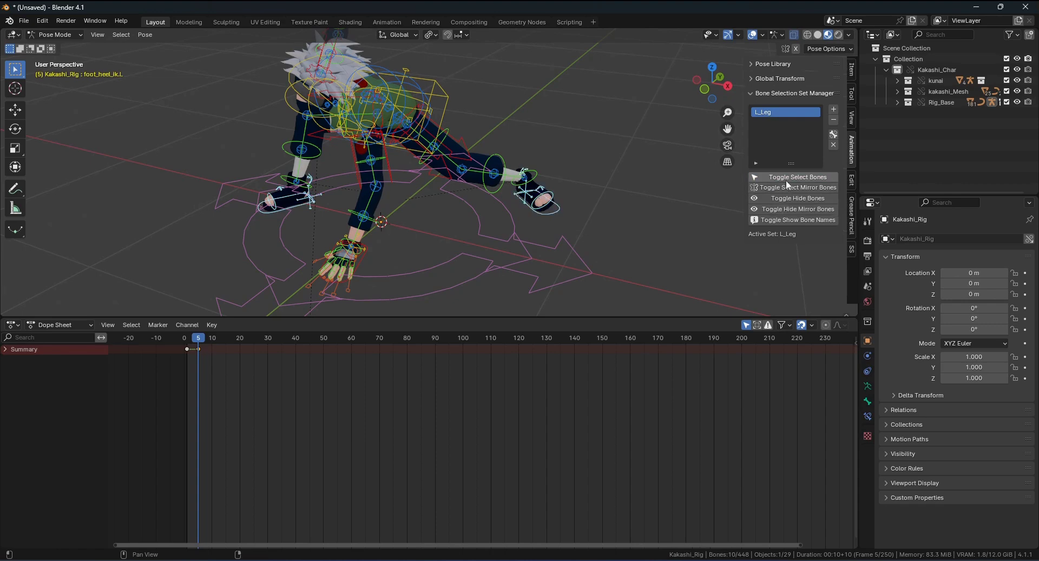
Toggle hiding of the mirrored and left-foot bones, leaving both feet visible
left_click(796, 199)
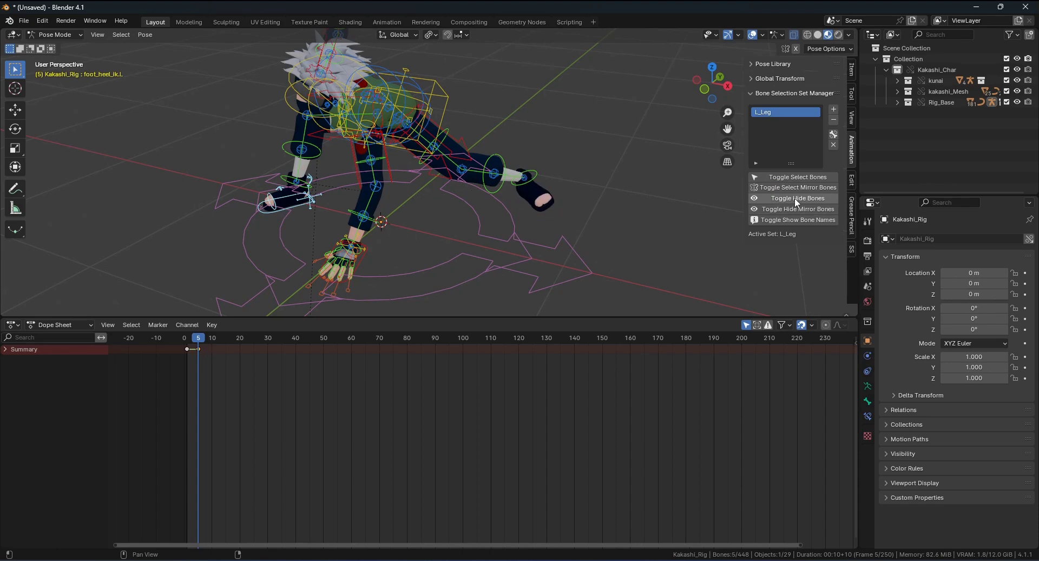
left_click(796, 199)
left_click(796, 198)
left_click(796, 198)
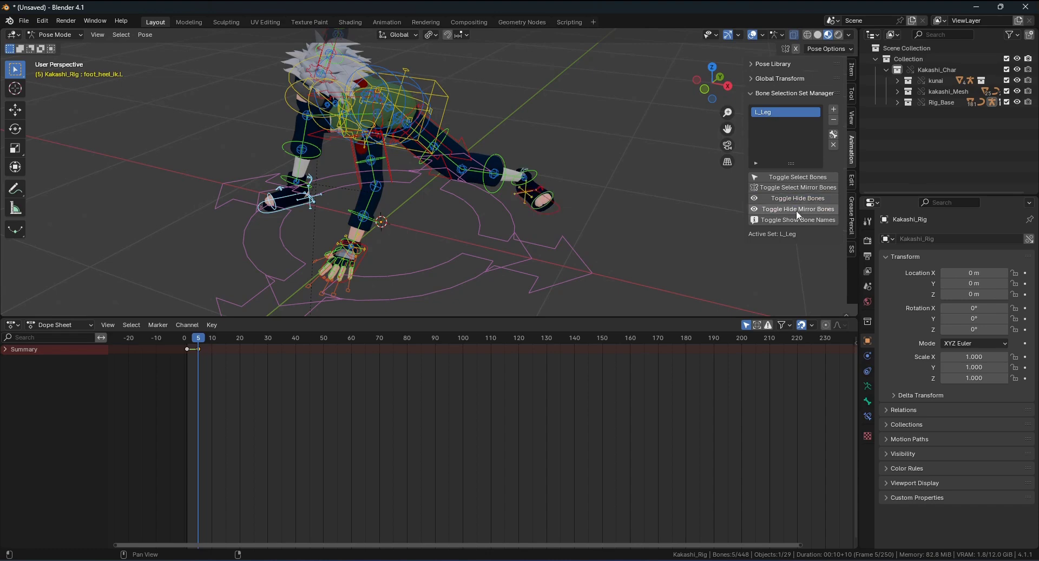
left_click(796, 211)
left_click(797, 211)
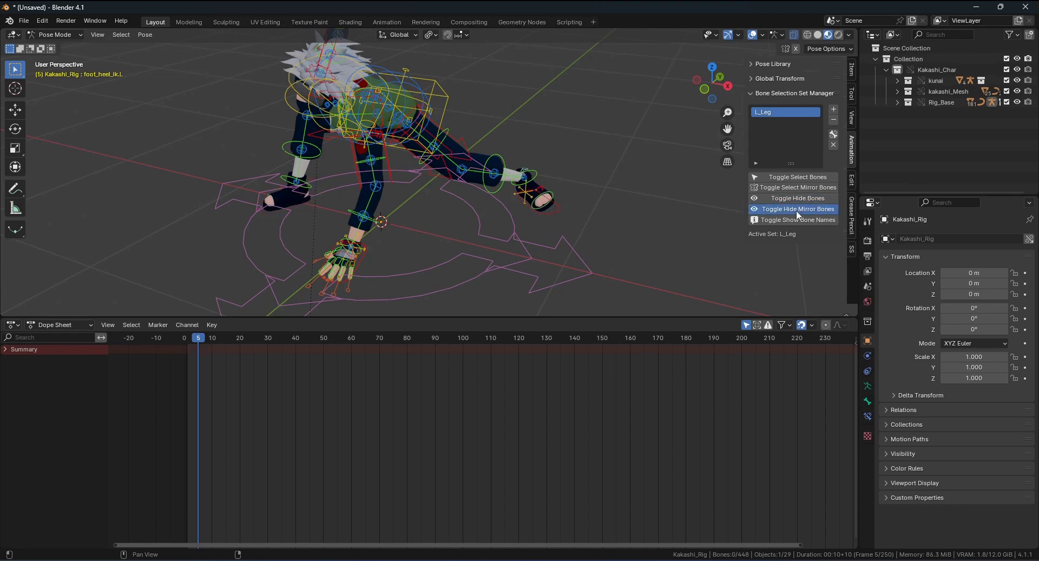
left_click(797, 210)
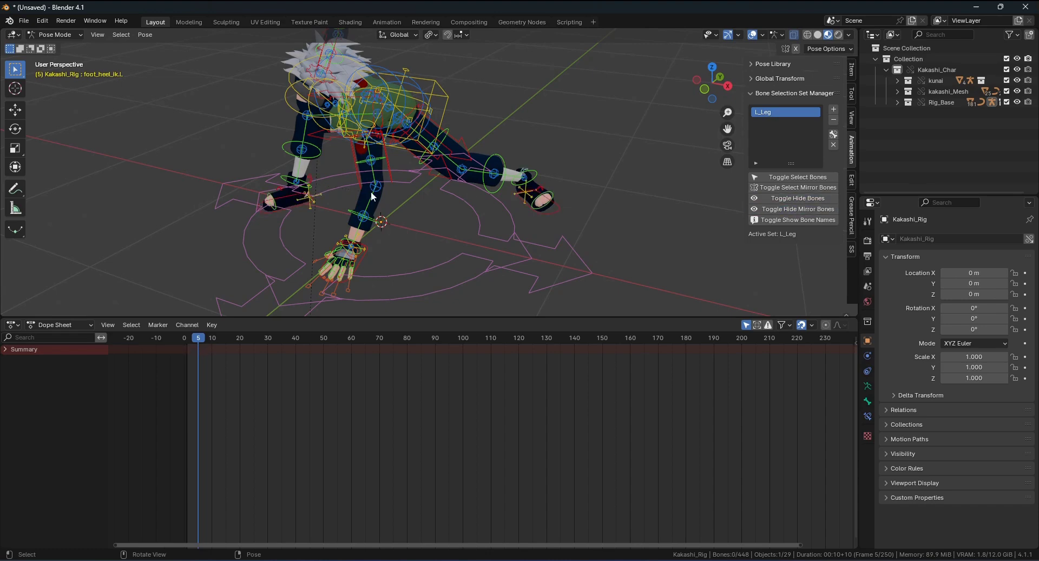
Show and then hide the L_Leg set's bone-name list
left_click(792, 218)
scroll(780, 270, "down", 1)
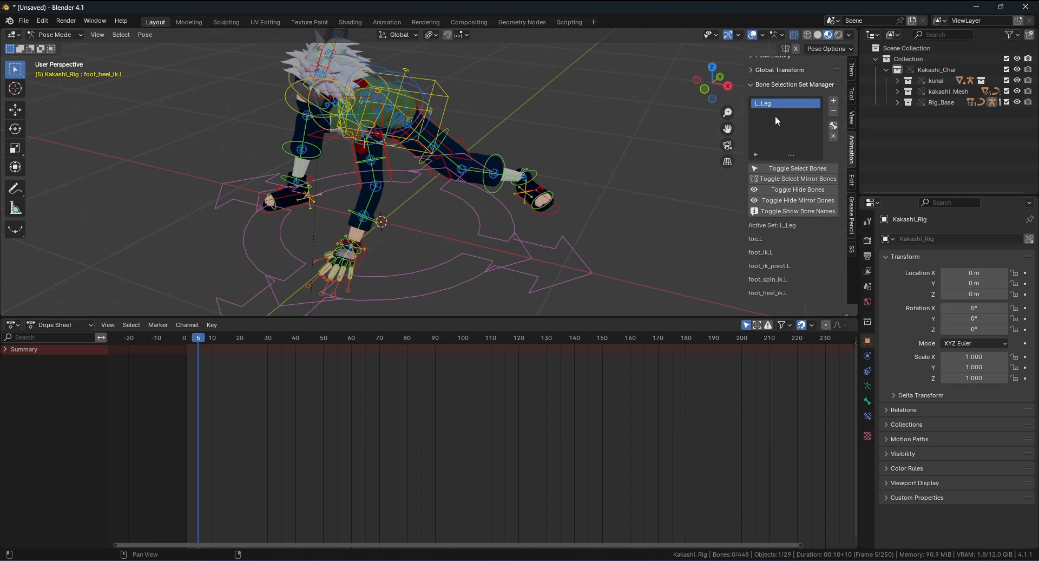
left_click(805, 210)
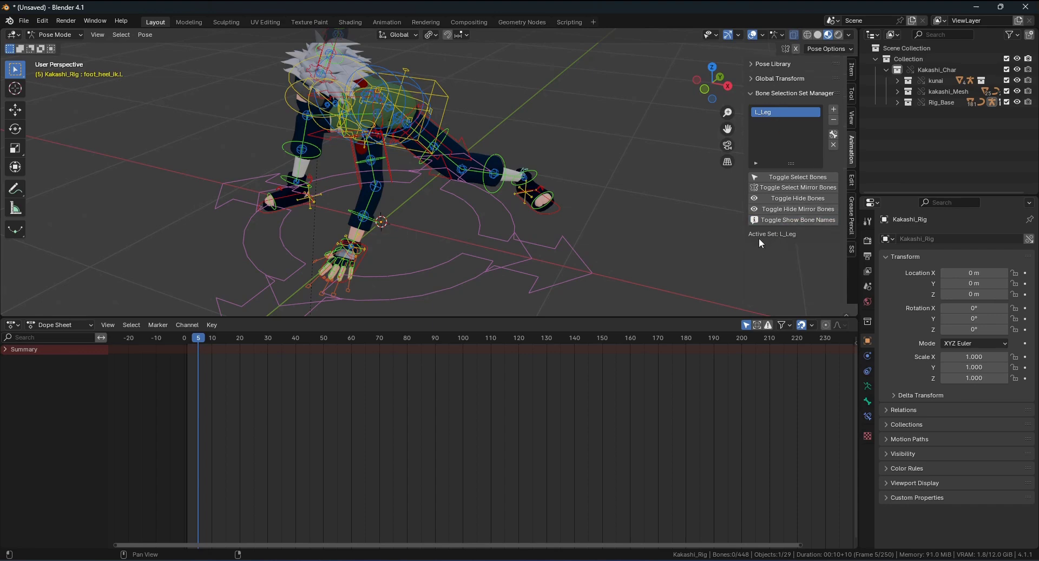
scroll(585, 179, "up", 6)
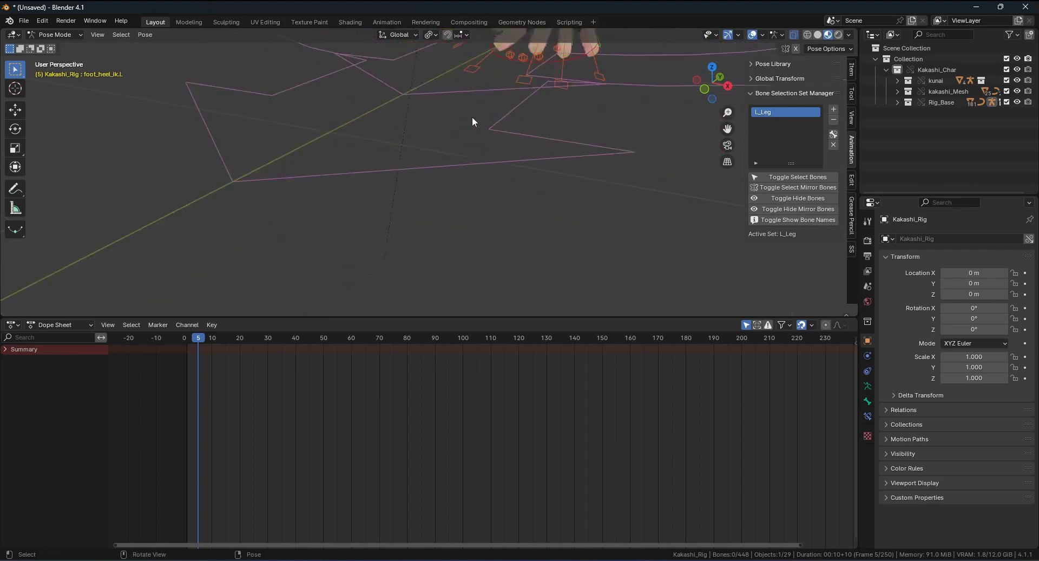
Box-select the left hand's finger bones
mouse_move(472, 116)
middle_mouse_down("shift")
mouse_move(510, 151)
mouse_move(475, 177)
middle_mouse_up("shift")
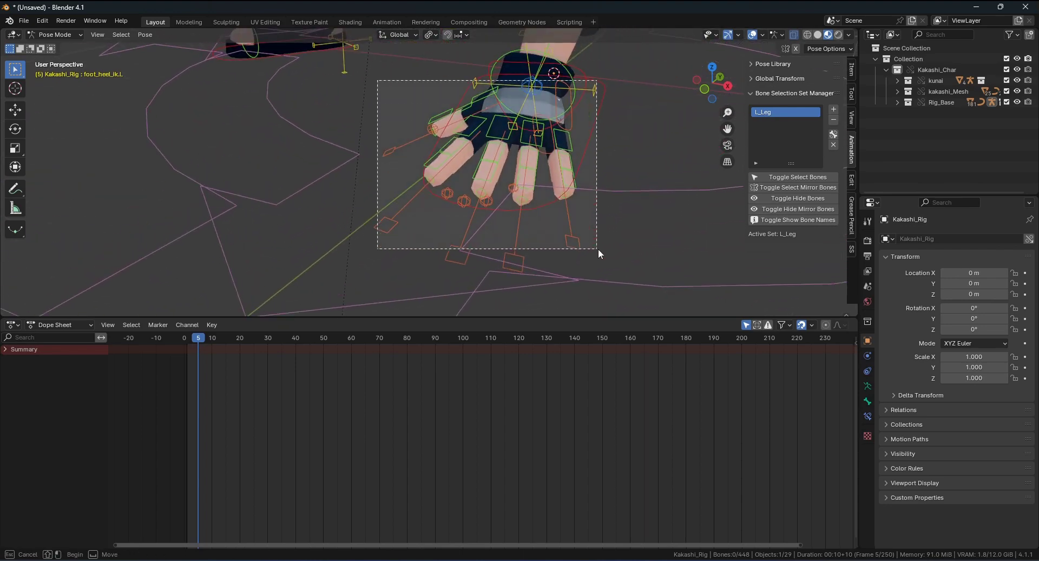
left_click_drag(378, 81, 599, 248)
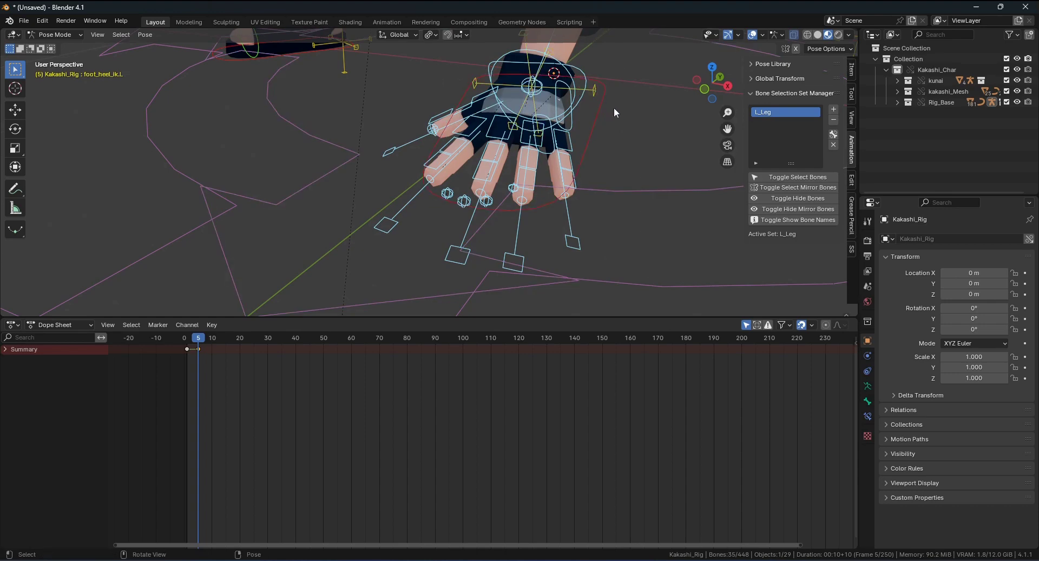
mouse_move(614, 107)
middle_mouse_down("shift")
mouse_move(590, 145)
mouse_move(448, 127)
middle_mouse_up("shift")
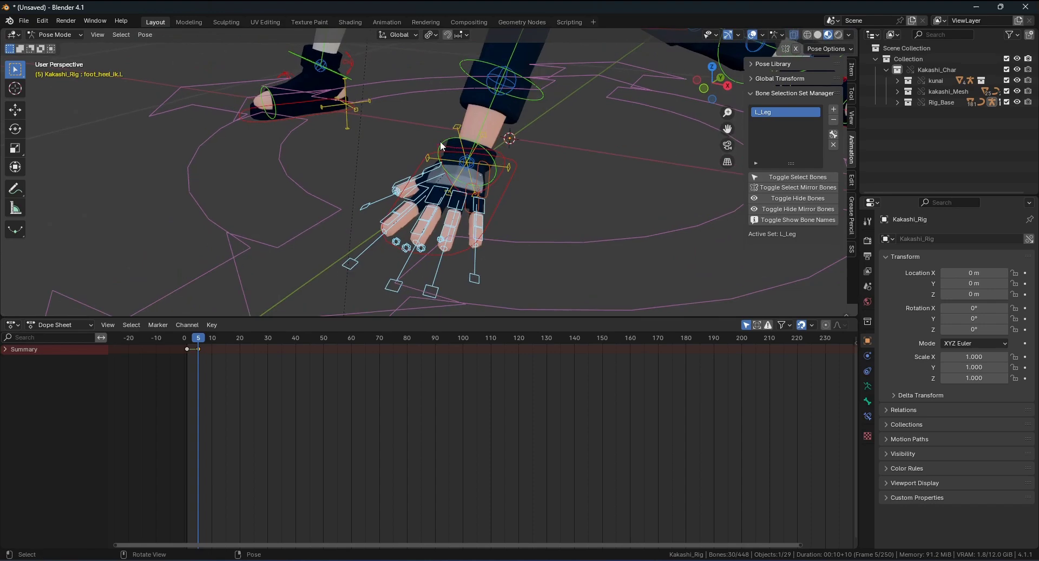
Create a new selection set named Fingers_L from the selected hand bones
left_click(835, 110)
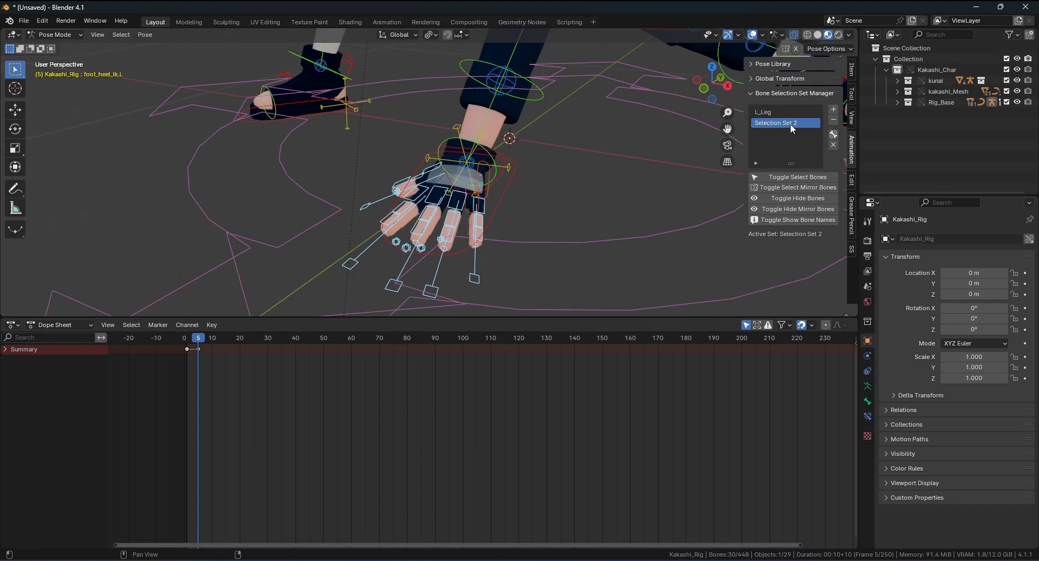
type("Finge")
type("rs")
type("_L")
key("Return")
middle_click_drag(510, 197, 530, 215)
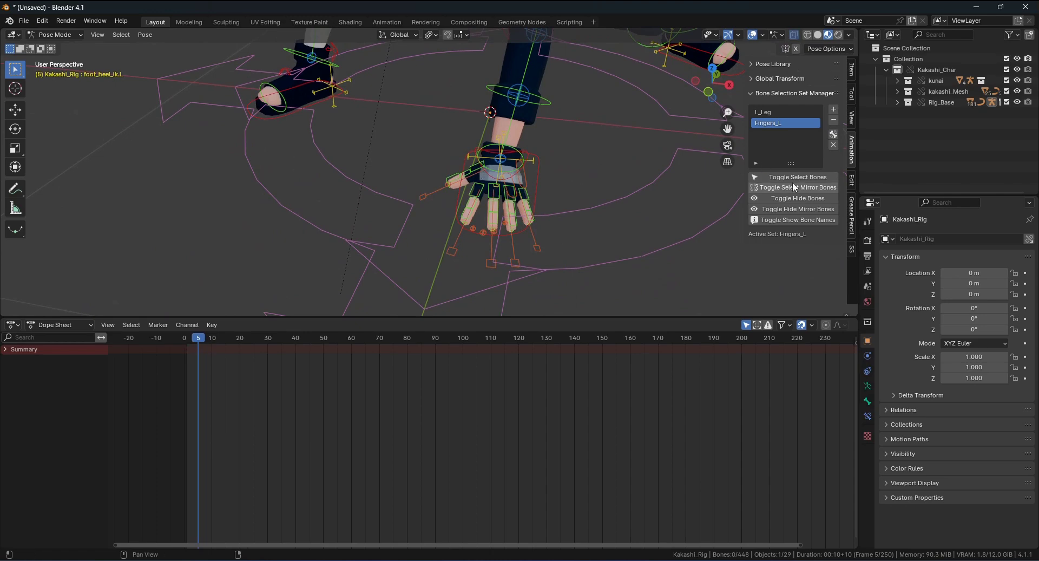
Toggle Fingers_L's selection and compare by clicking finger controls in the viewport
left_click(797, 179)
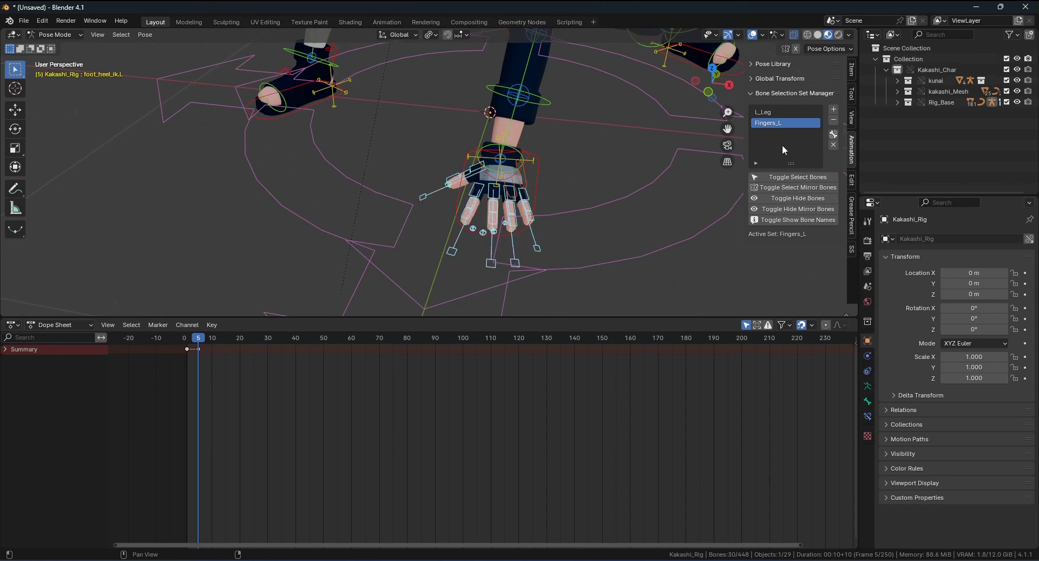
left_click(537, 246)
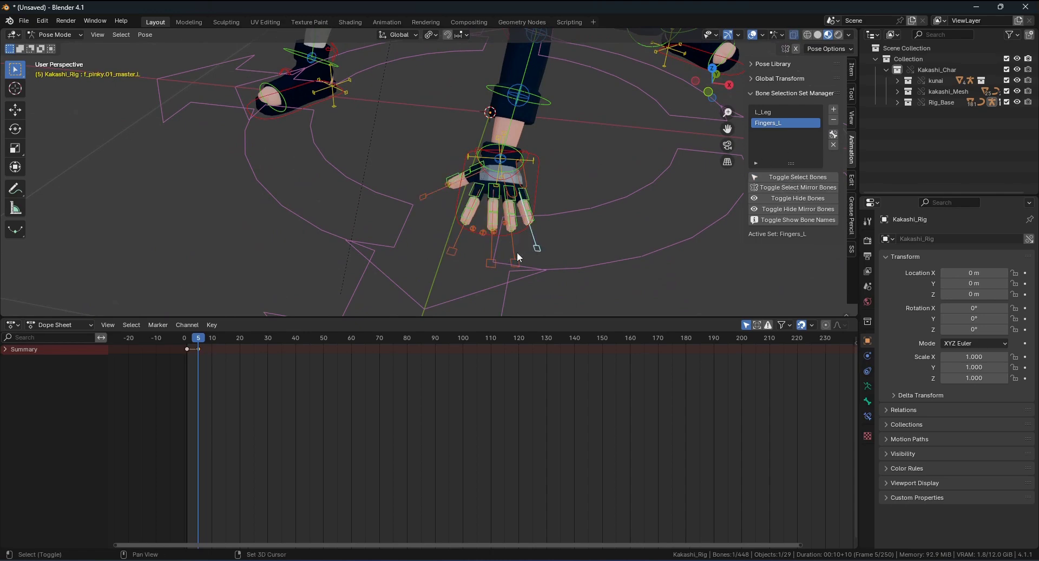
left_click(487, 254, "shift")
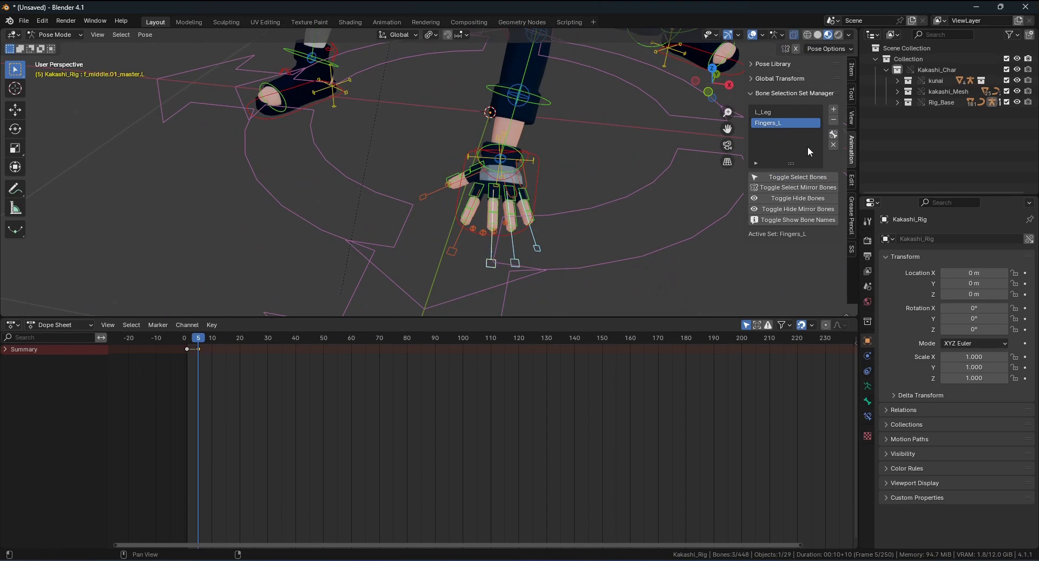
left_click(573, 239)
left_click(787, 177)
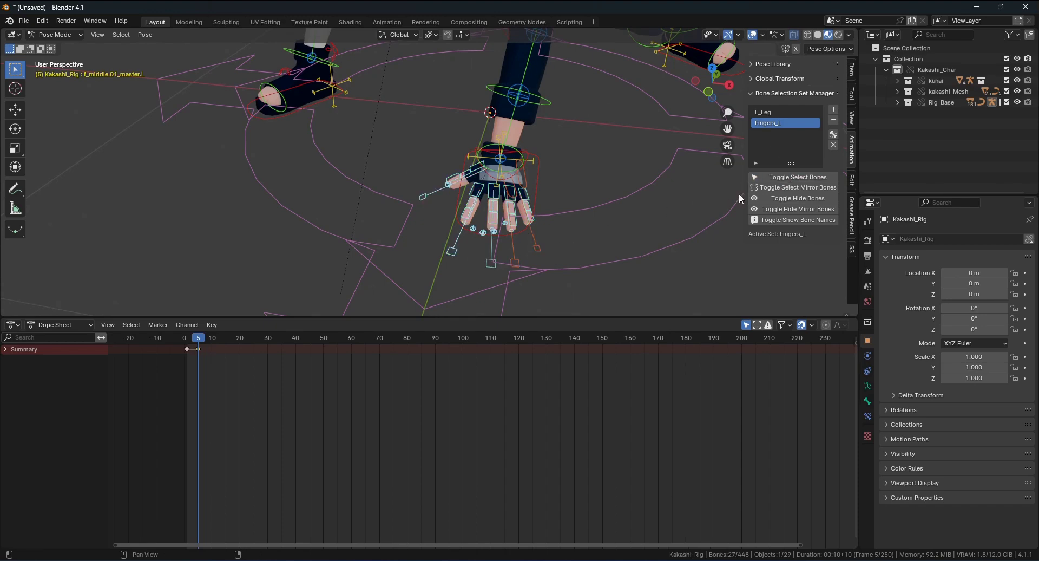
left_click(566, 247)
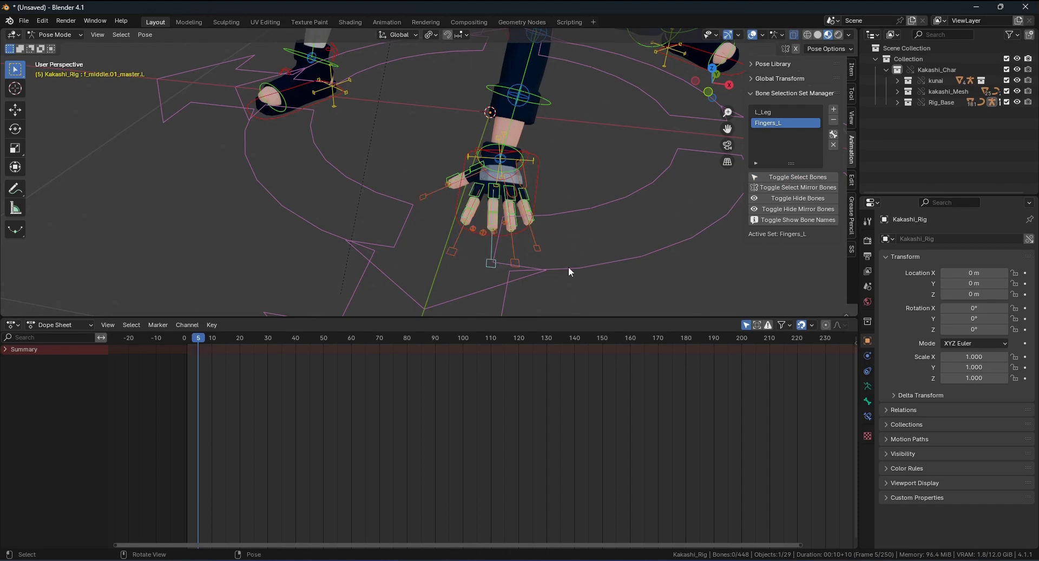
left_click(679, 247)
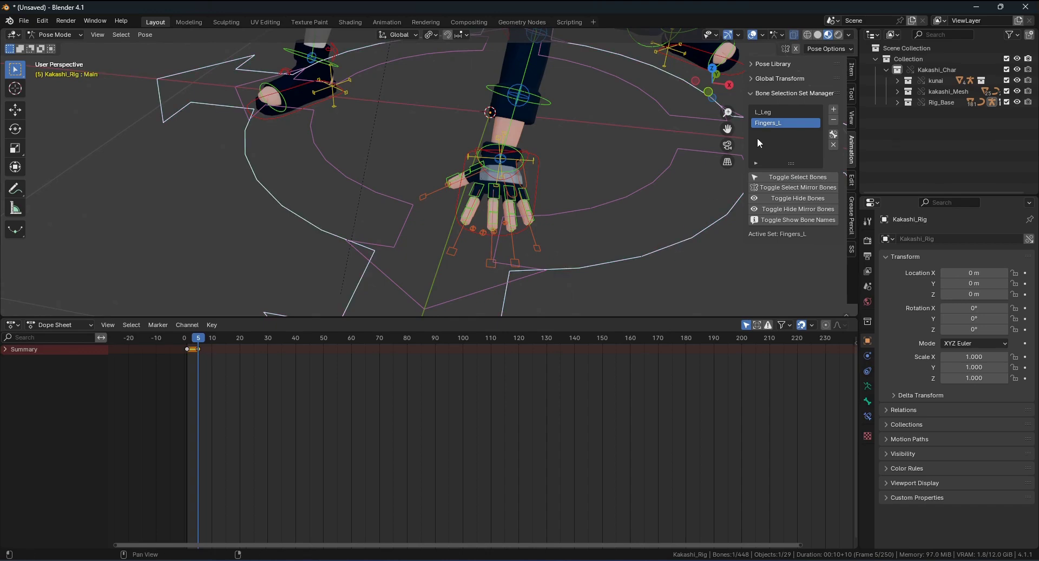
Toggle the Fingers_L selection on and off again, ending with nothing selected
left_click(800, 178)
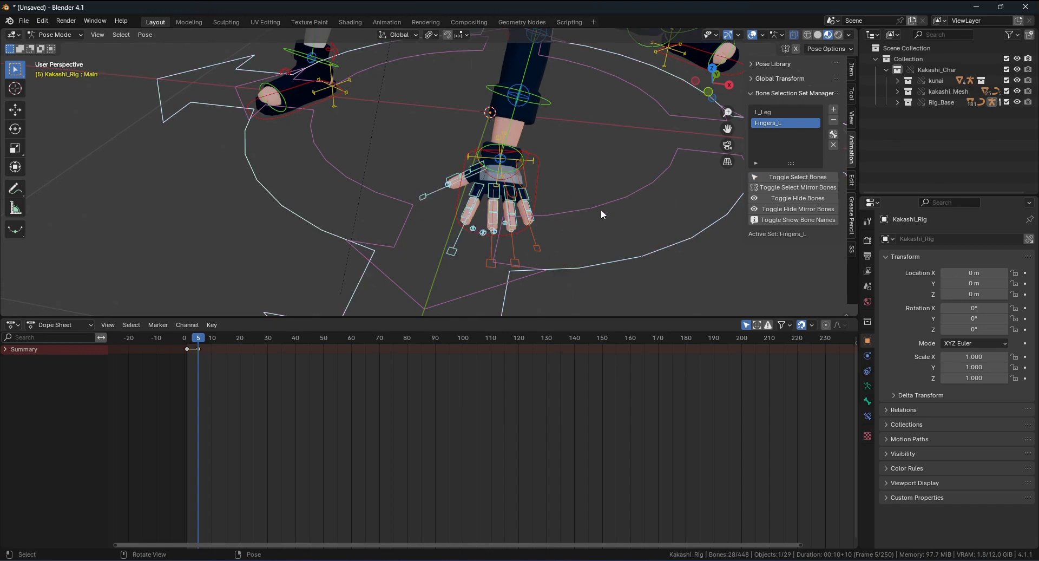
left_click(491, 248)
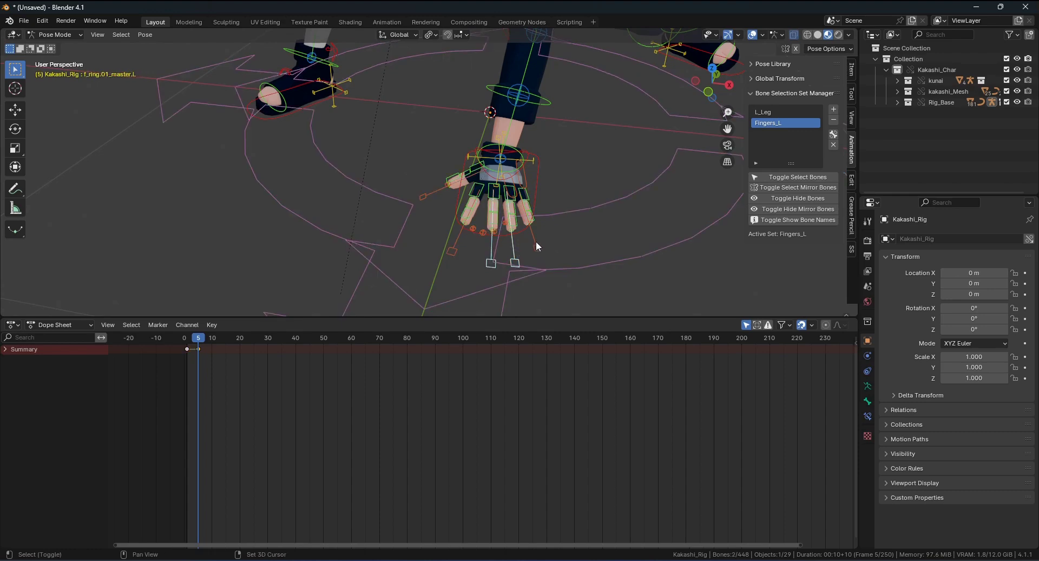
left_click(537, 248, "shift")
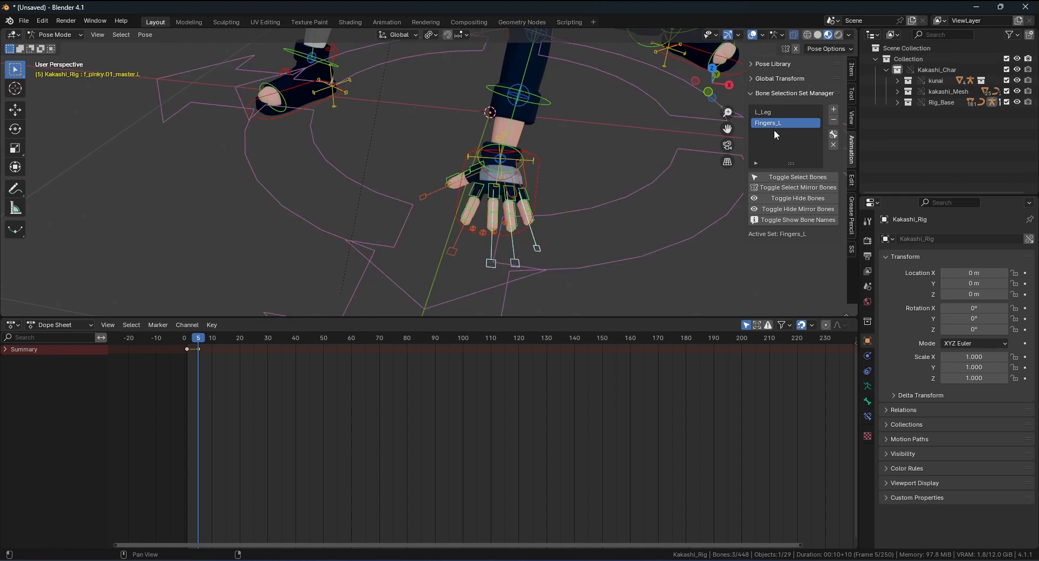
left_click(793, 177)
left_click(589, 229)
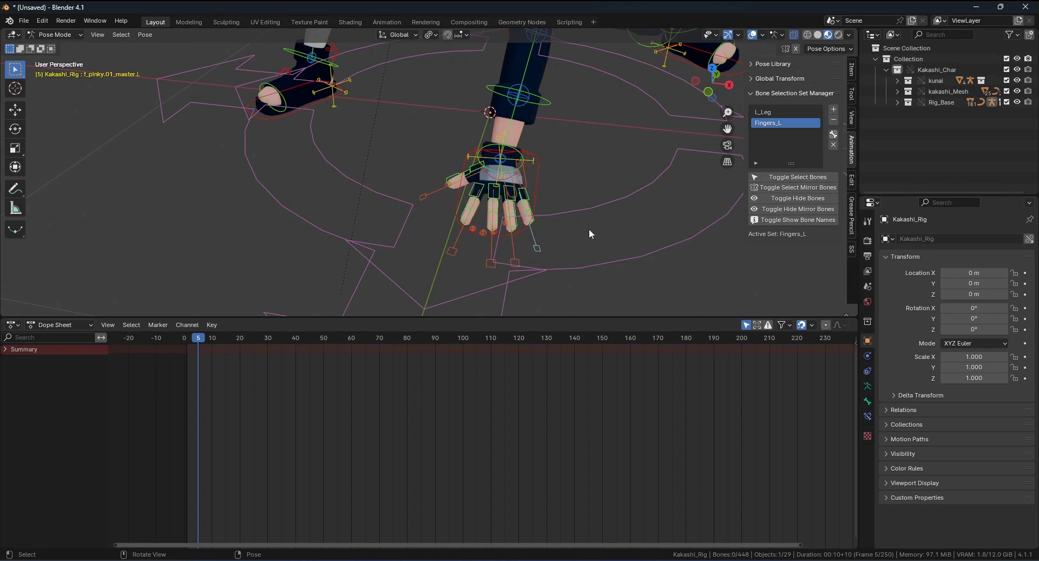
left_click(793, 177)
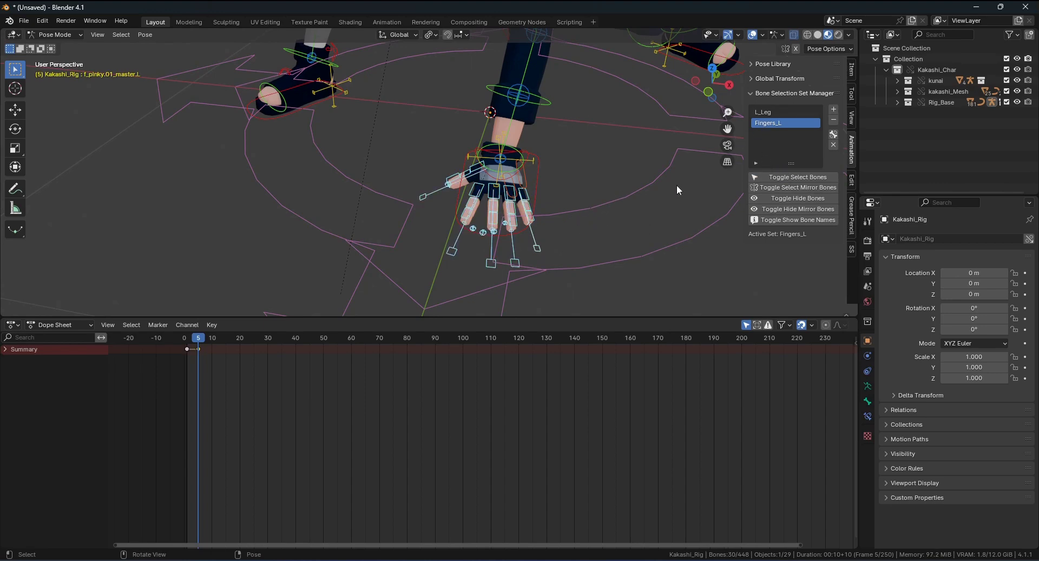
left_click(793, 177)
Add new selection sets and delete Selection Set 4
left_click(834, 108)
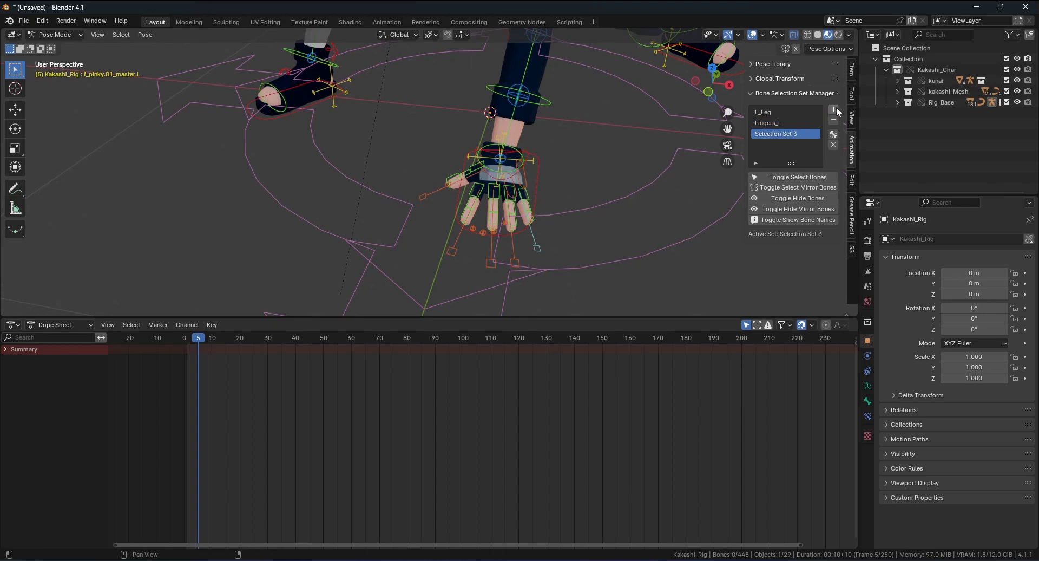
left_click(799, 144)
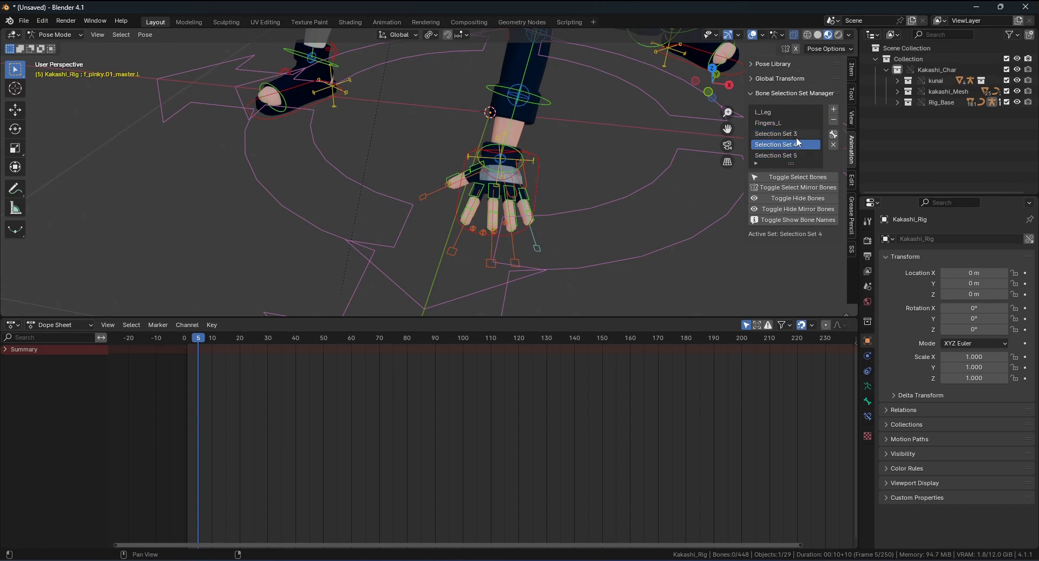
left_click(834, 120)
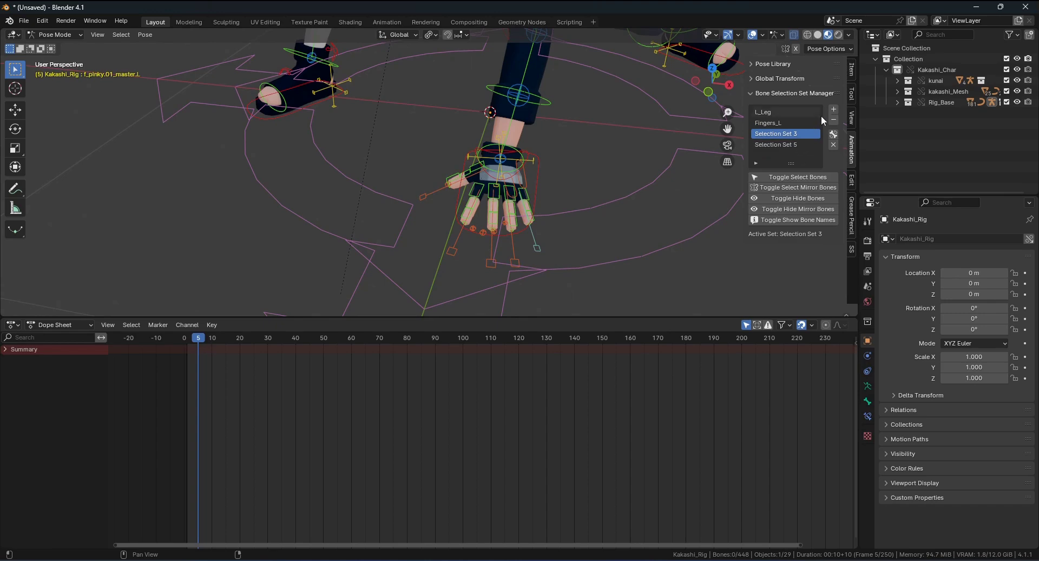
Add another selection set and rename it to 123
left_click(834, 110)
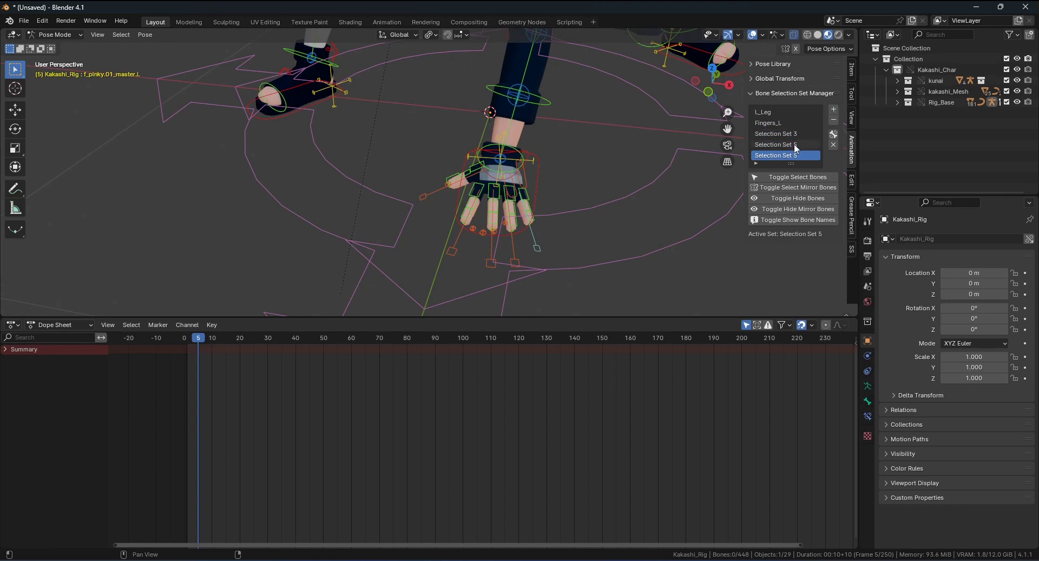
left_click(796, 147)
double_click(796, 145)
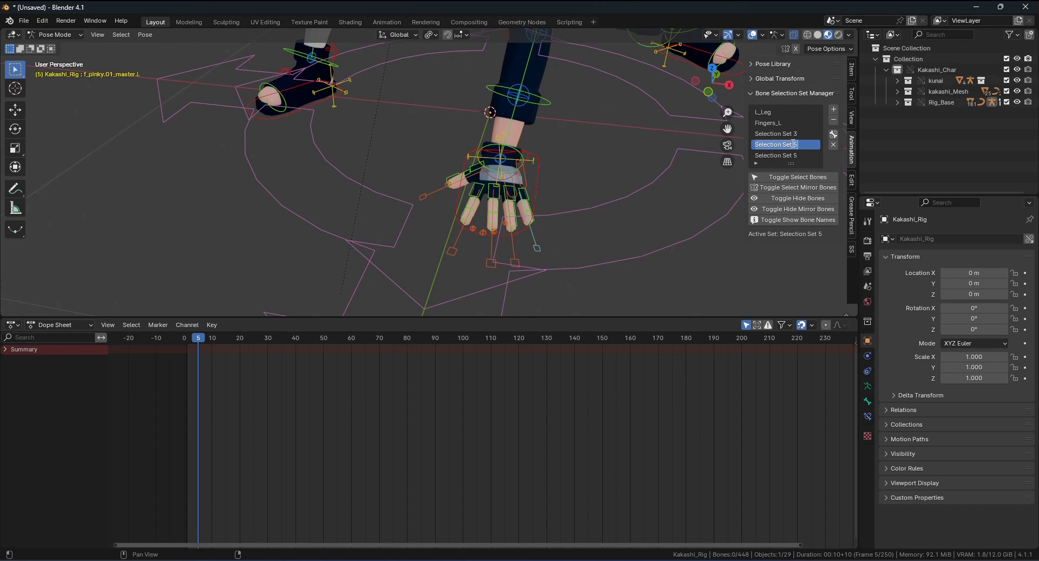
type("123")
key("Return")
Select the torso, head and a thigh bone in the viewport
mouse_move(690, 194)
middle_mouse_down()
mouse_move(559, 118)
mouse_move(524, 183)
mouse_move(492, 155)
mouse_move(489, 122)
mouse_move(481, 129)
mouse_move(519, 86)
mouse_move(557, 84)
mouse_move(485, 90)
mouse_move(493, 133)
middle_mouse_up()
left_click(485, 90)
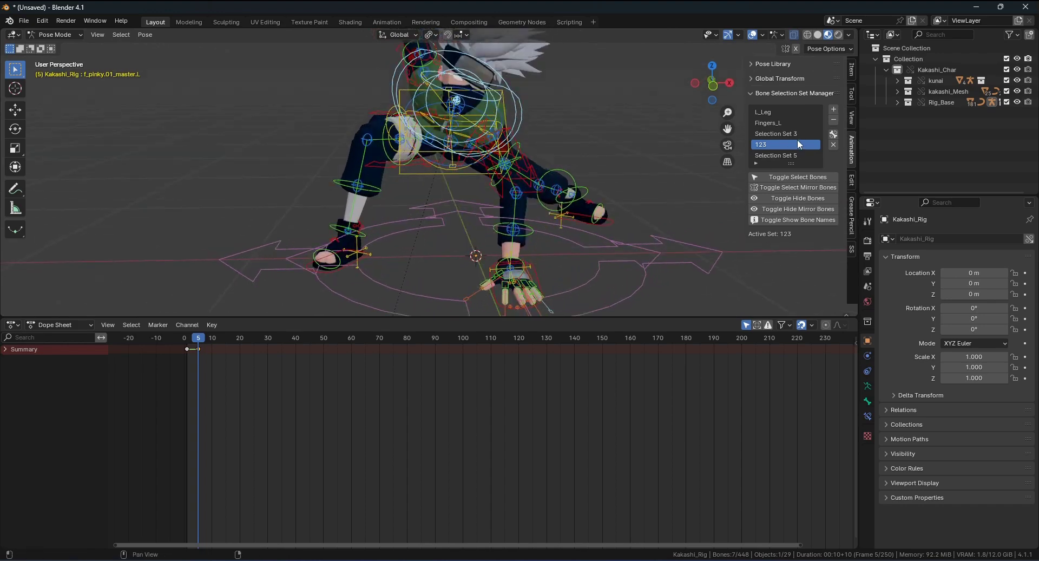
mouse_move(585, 178)
middle_mouse_down()
mouse_move(525, 199)
mouse_move(529, 164)
mouse_move(514, 170)
middle_mouse_up()
left_click_drag(377, 214, 372, 152)
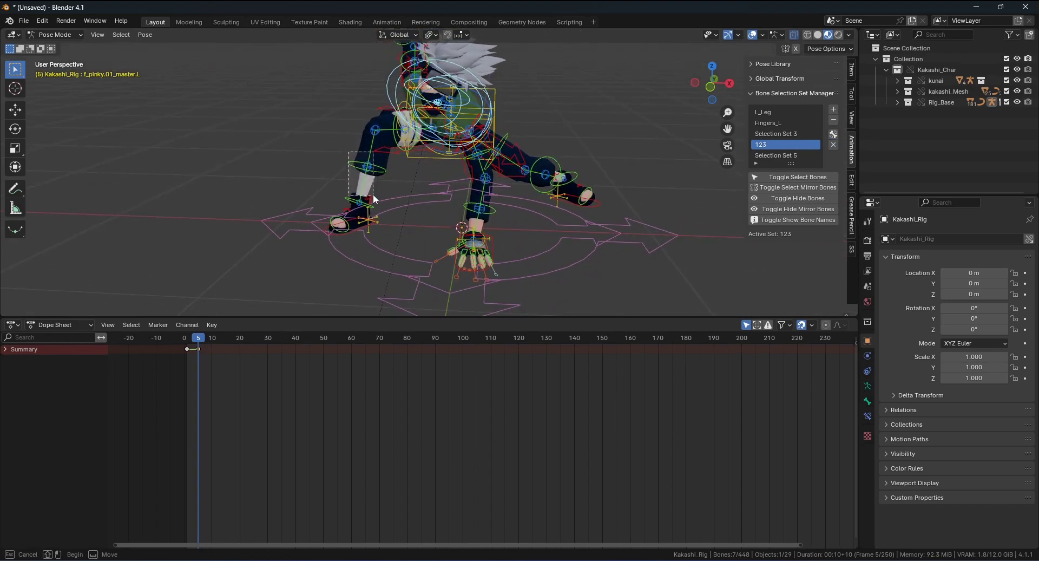
With bone names shown, inspect Selection Set 5, 123, Selection Set 3, Fingers_L, then L_Leg
left_click(375, 180, "shift")
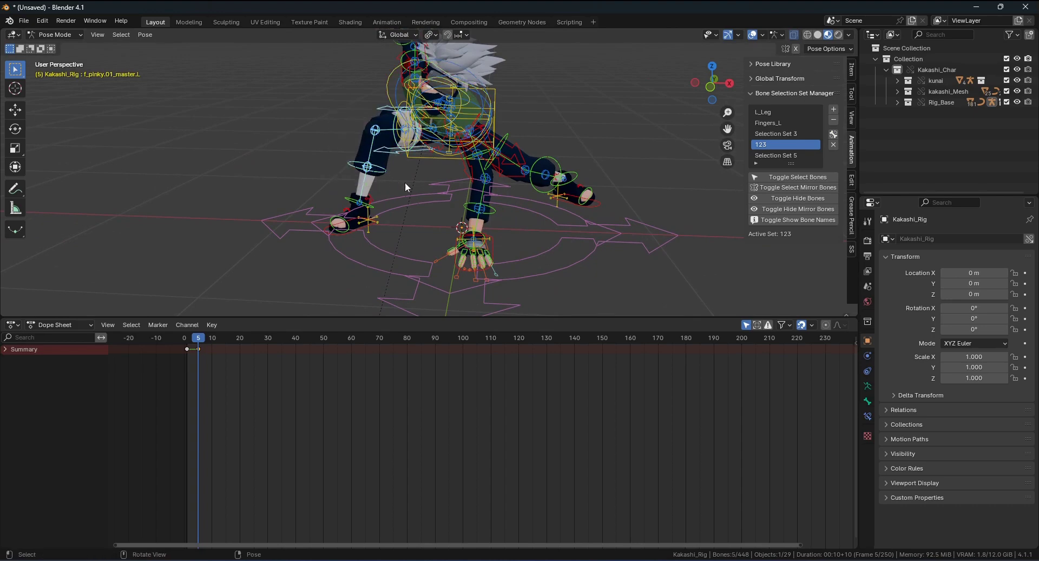
left_click(780, 155)
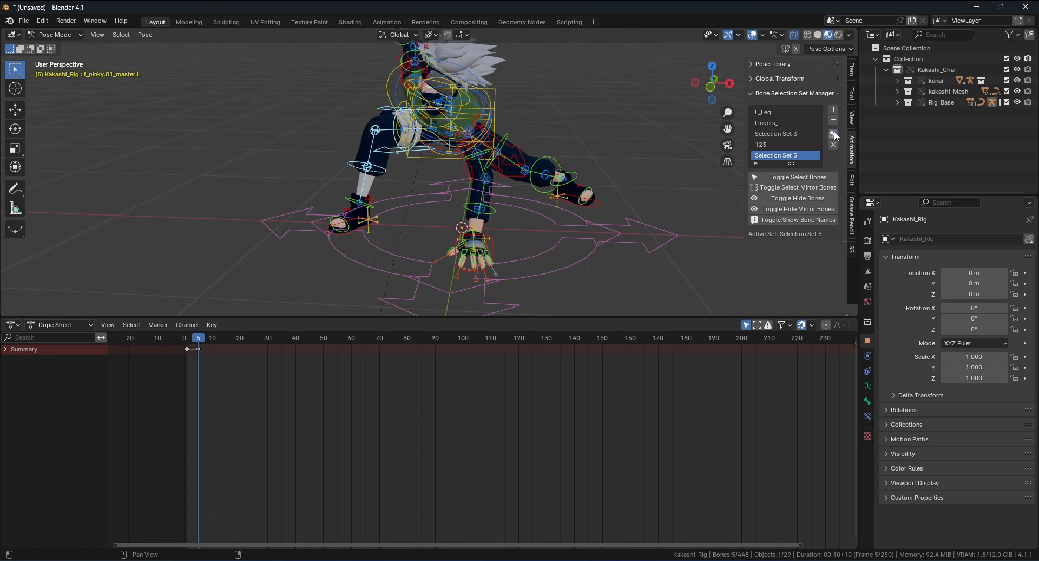
left_click(783, 219)
scroll(779, 258, "down", 1)
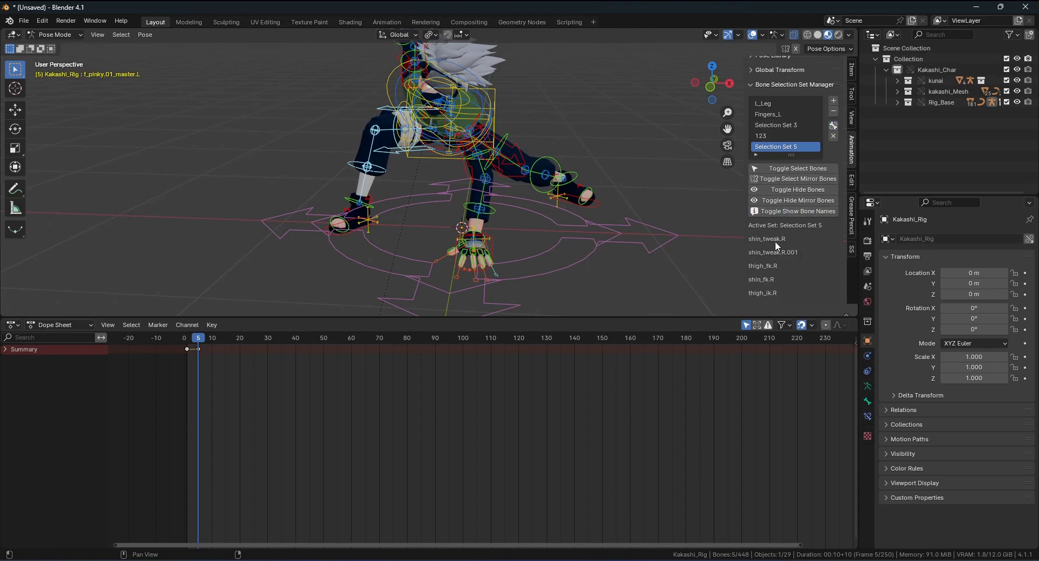
left_click(777, 136)
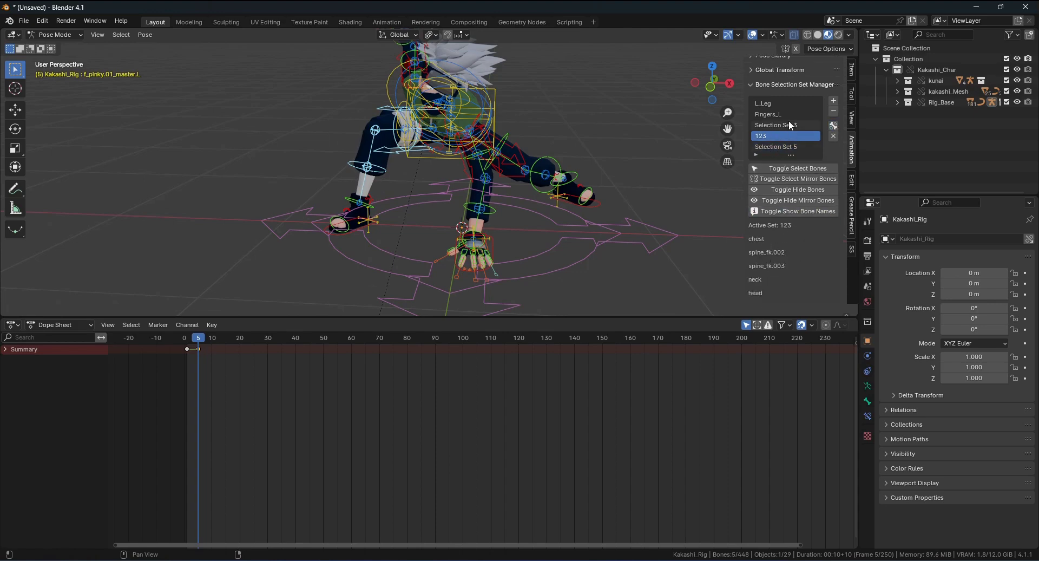
left_click(789, 125)
left_click(768, 123)
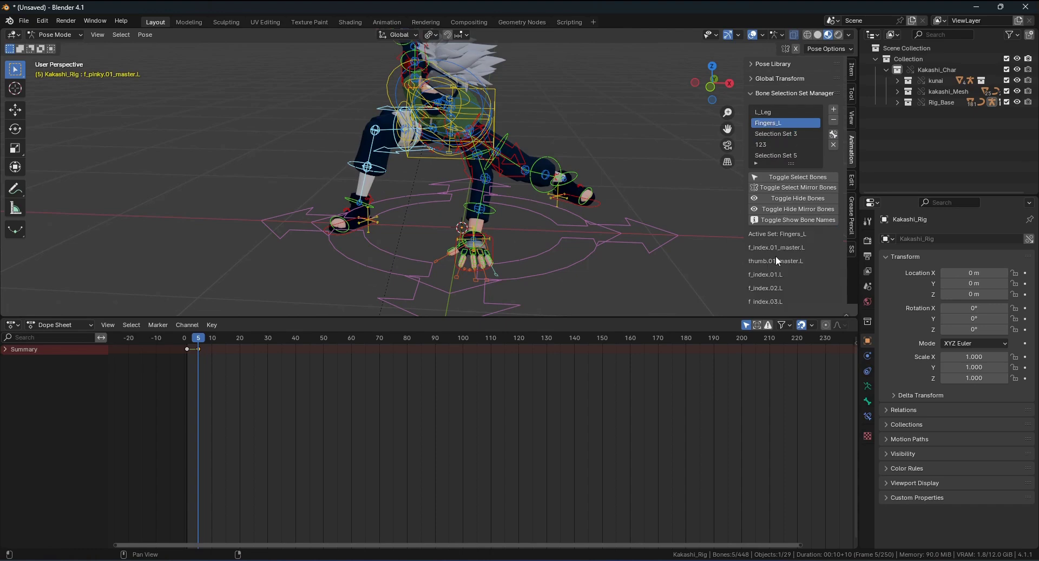
scroll(776, 270, "down", 3)
scroll(777, 287, "down", 3)
scroll(777, 280, "up", 6)
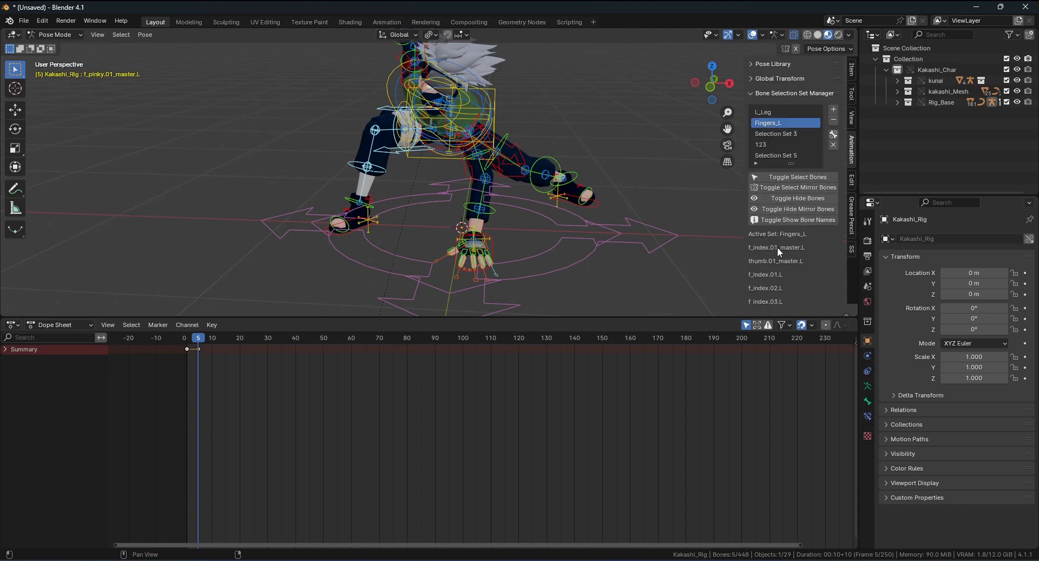
left_click(769, 113)
left_click(794, 218)
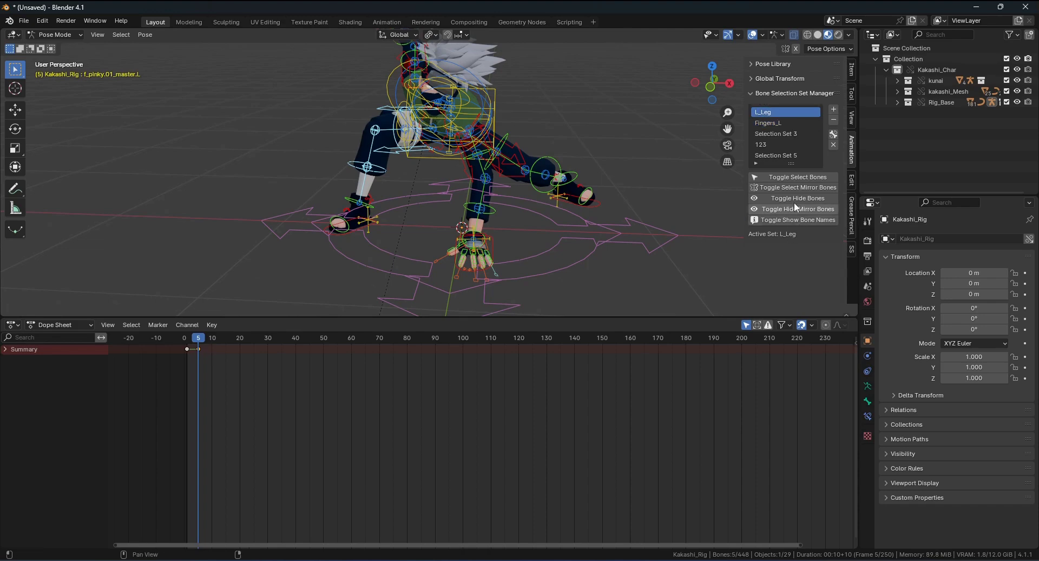
Make Fingers_L active and select its finger bones plus their right-hand mirrors
middle_click_drag(507, 193, 471, 225, "ctrl")
left_click(579, 187)
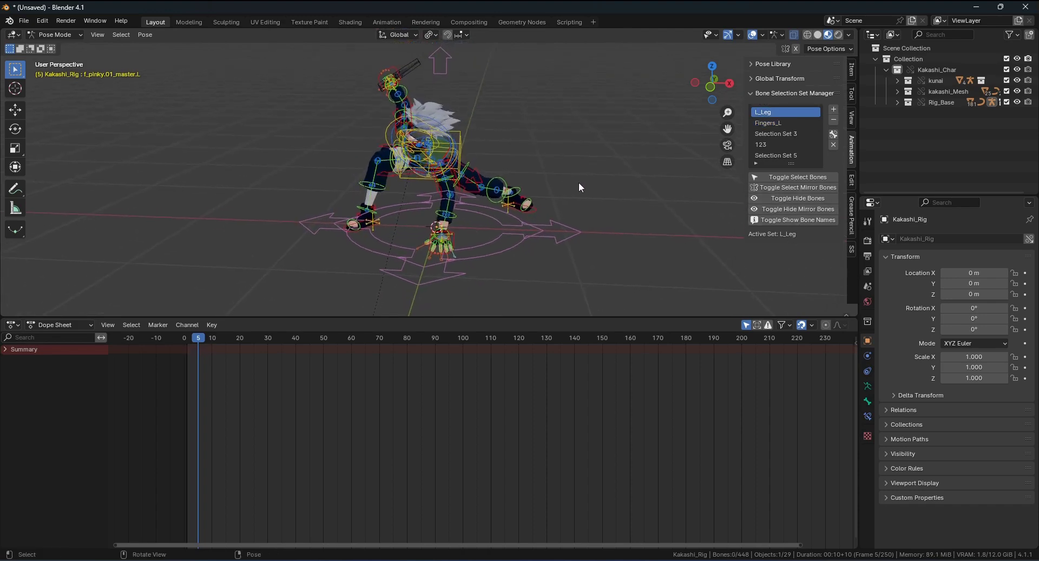
scroll(520, 168, "up", 1)
scroll(563, 173, "up", 1)
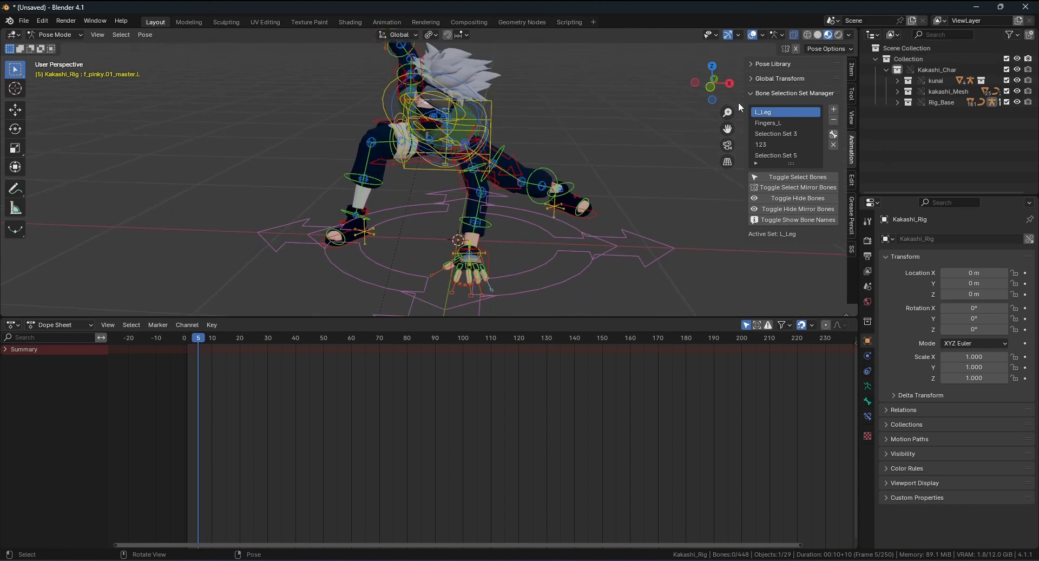
mouse_move(593, 171)
middle_mouse_down("ctrl")
mouse_move(575, 209)
mouse_move(556, 213)
middle_mouse_up("ctrl")
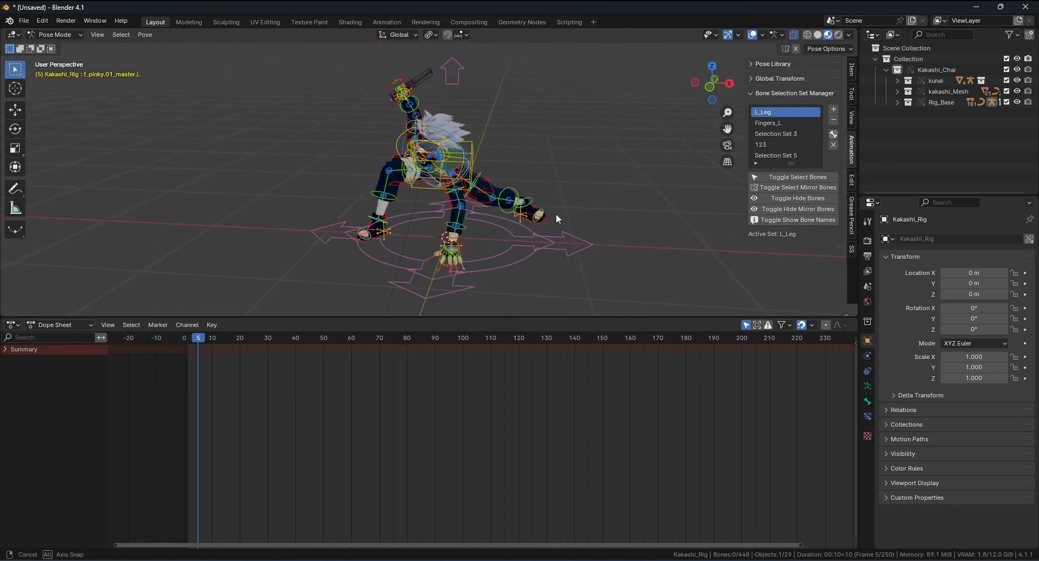
left_click(788, 134)
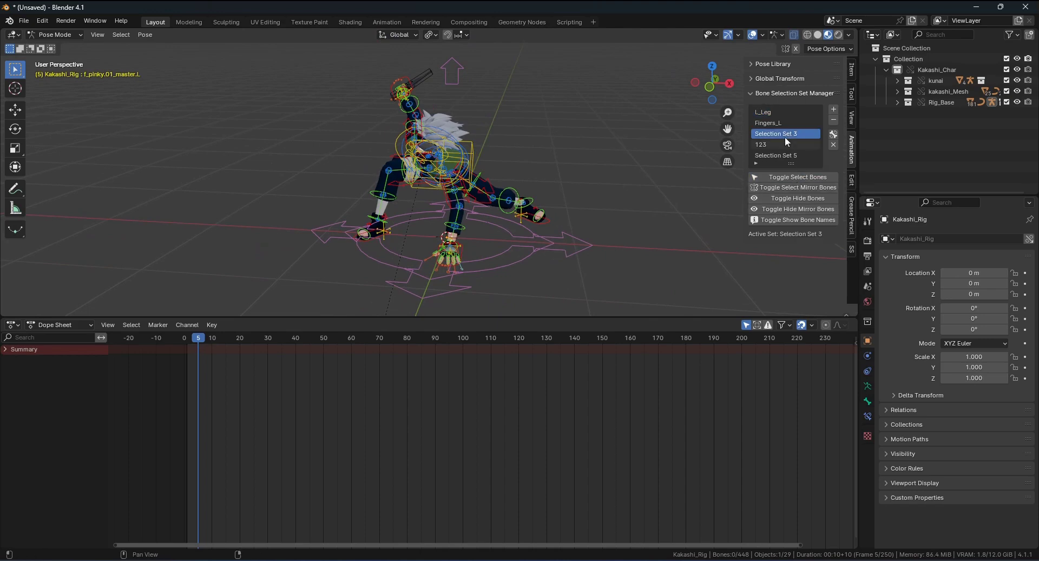
left_click(785, 123)
left_click(799, 177)
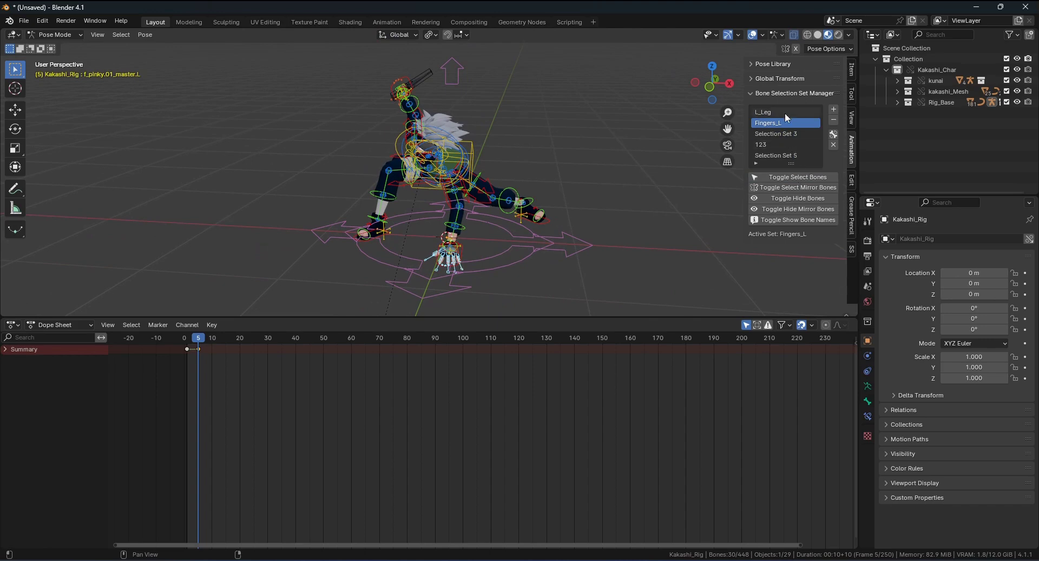
left_click(786, 114)
left_click(789, 132)
left_click(805, 187)
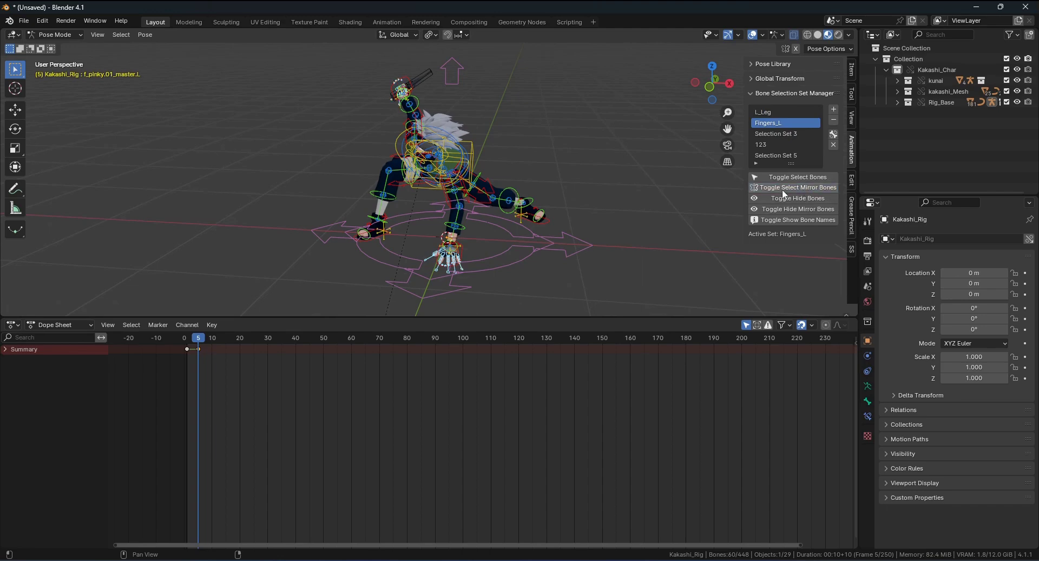
Scale the selected finger bones up
middle_click_drag(490, 176, 484, 199)
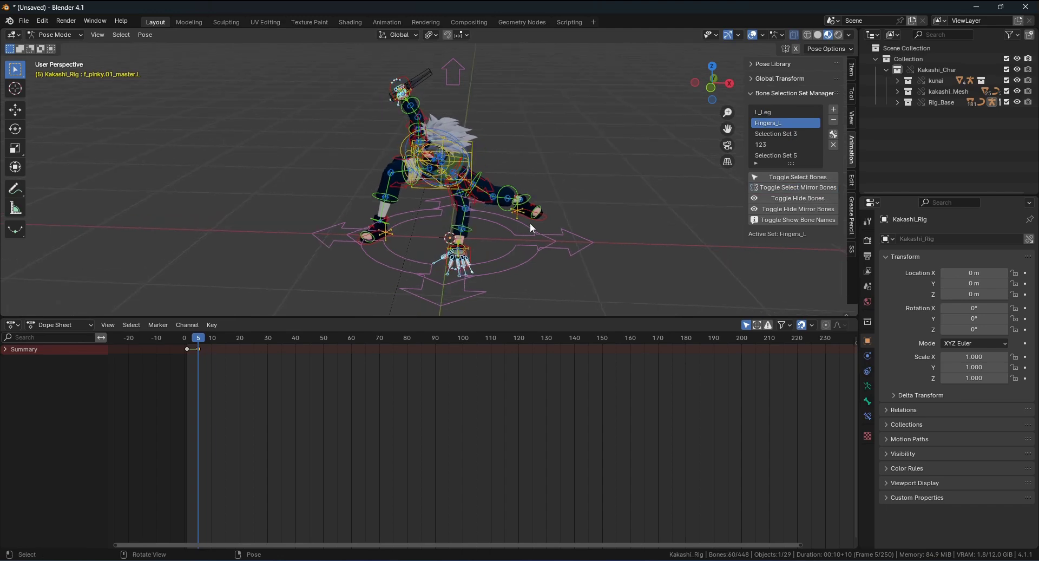
key("shift+s")
left_click(531, 274)
key("s")
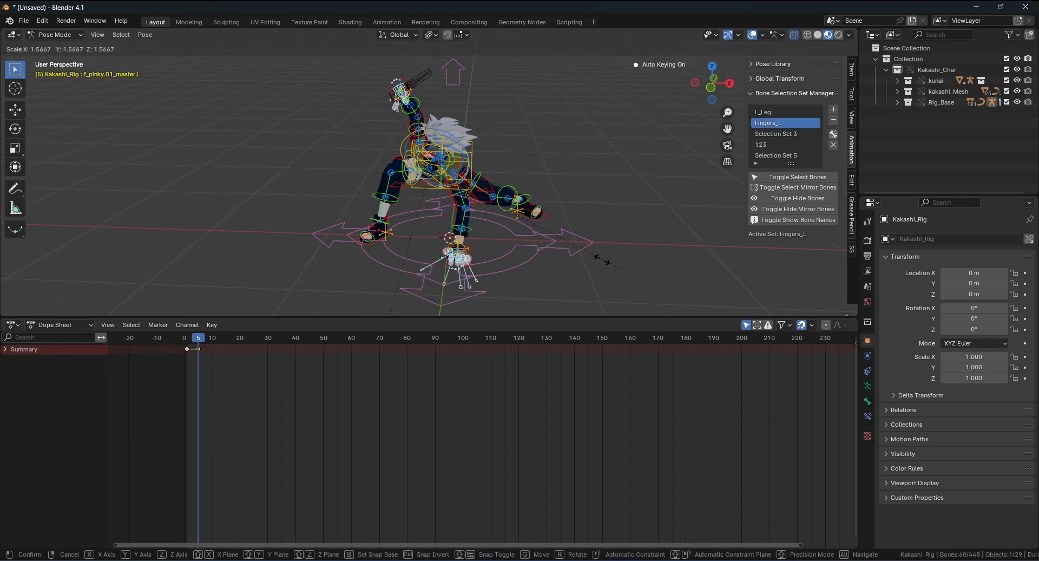
scroll(596, 273, "up", 2, "alt")
scroll(589, 278, "up", 1, "alt")
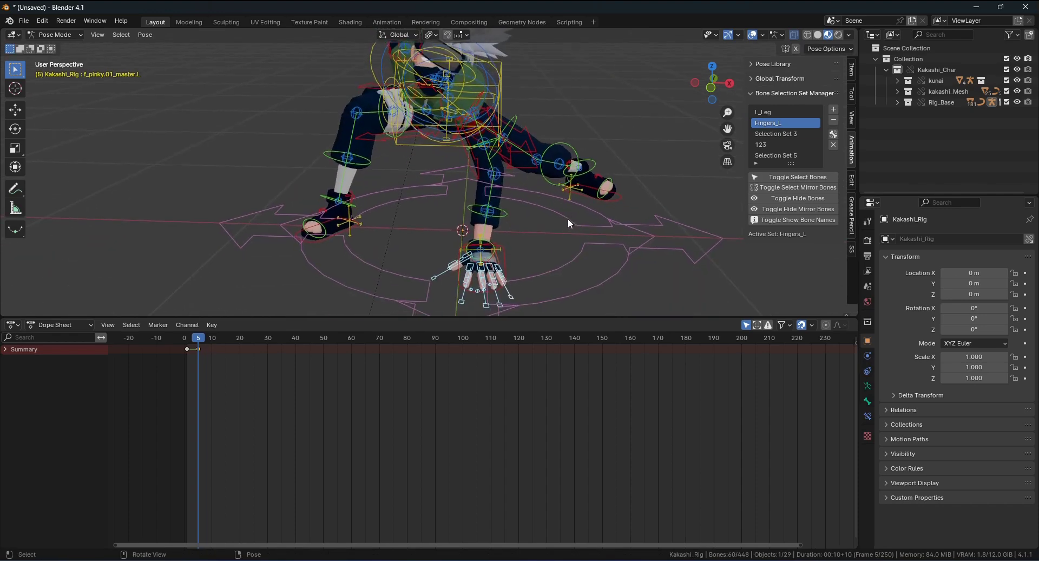
scroll(567, 219, "up", 1, "alt")
left_click(638, 266)
scroll(638, 265, "down", 4)
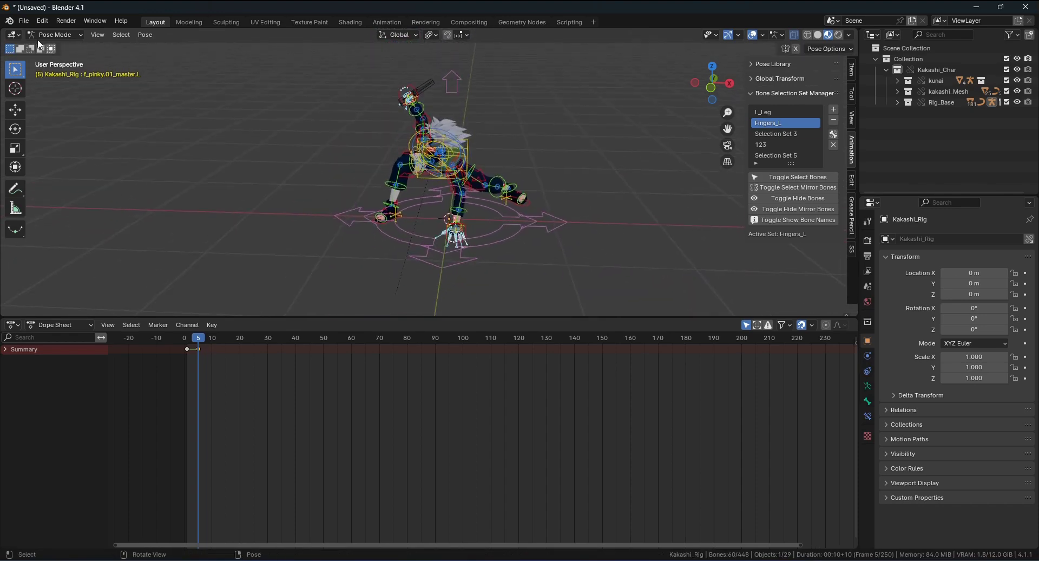
left_click(41, 21)
Filter the Preferences Keymap by 'selection set'
left_click(72, 158)
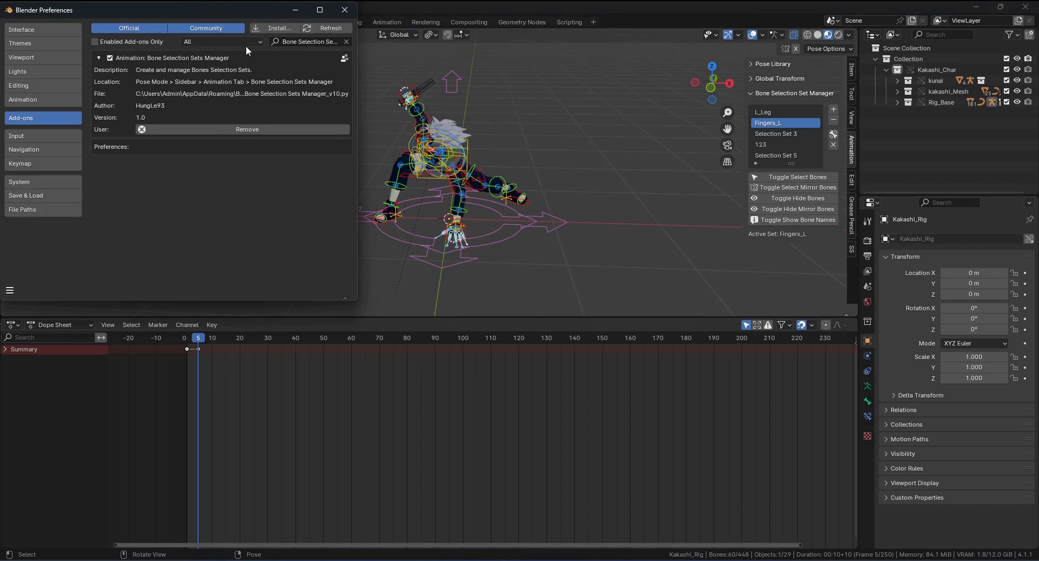
left_click_drag(227, 6, 483, 17)
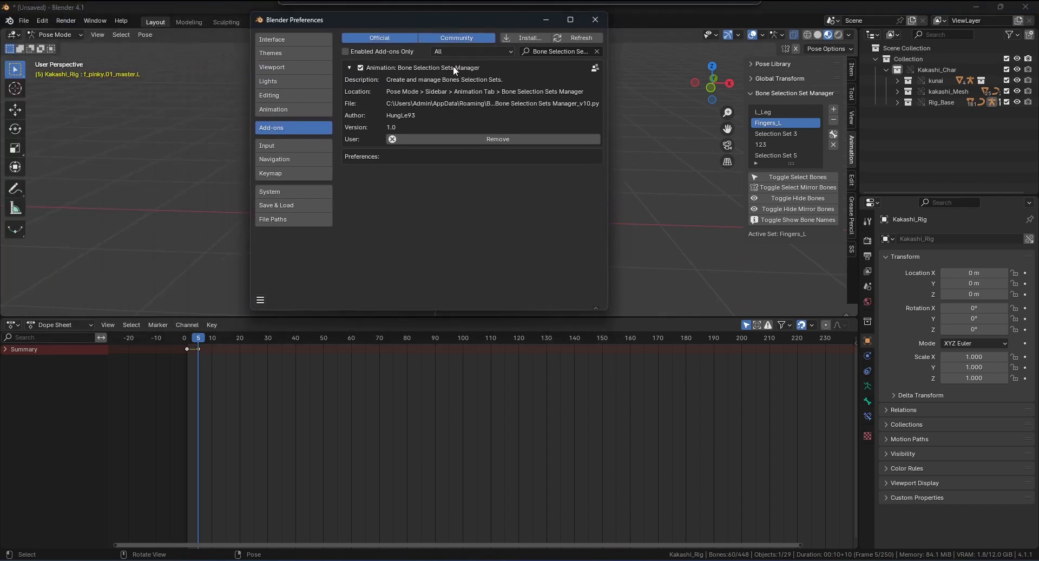
left_click(291, 174)
left_click(500, 50)
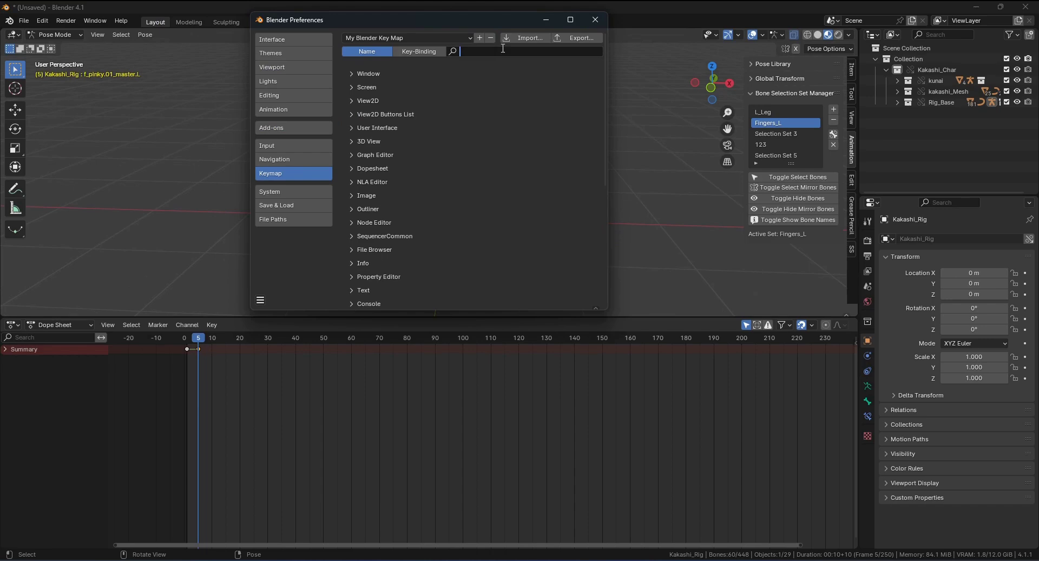
type("sele")
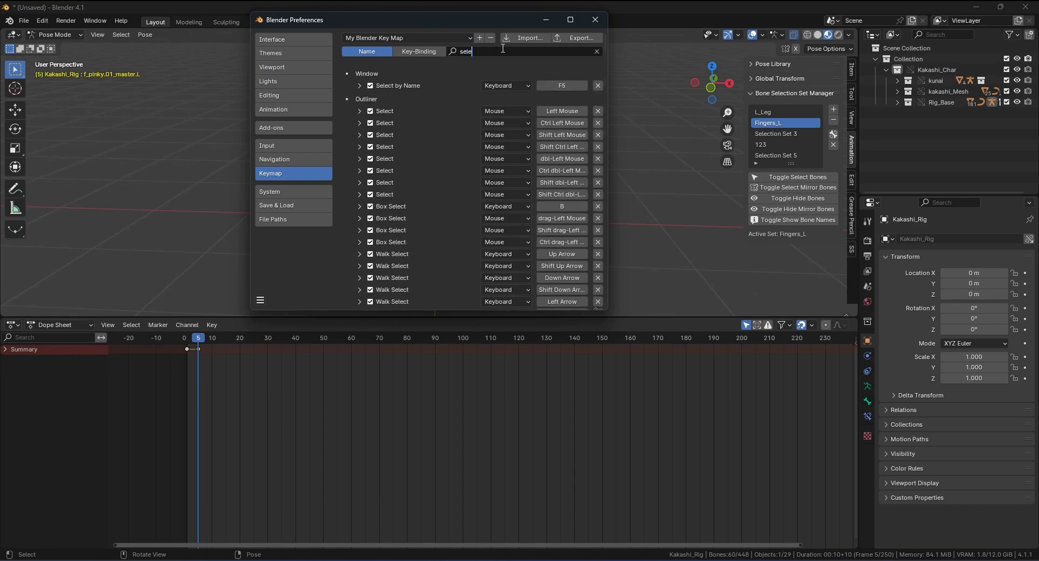
type("ctin")
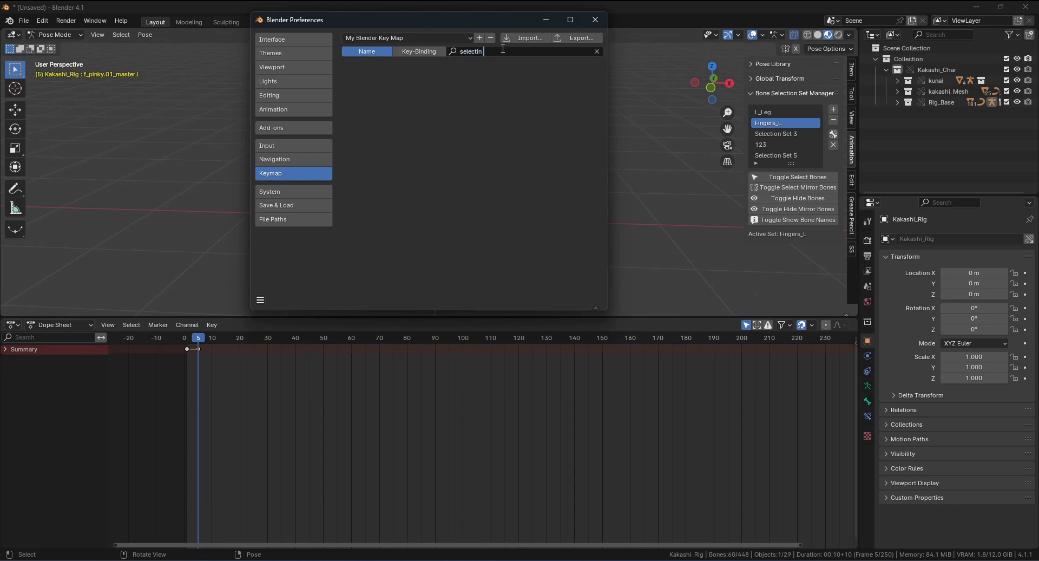
key("BackSpace")
type("on")
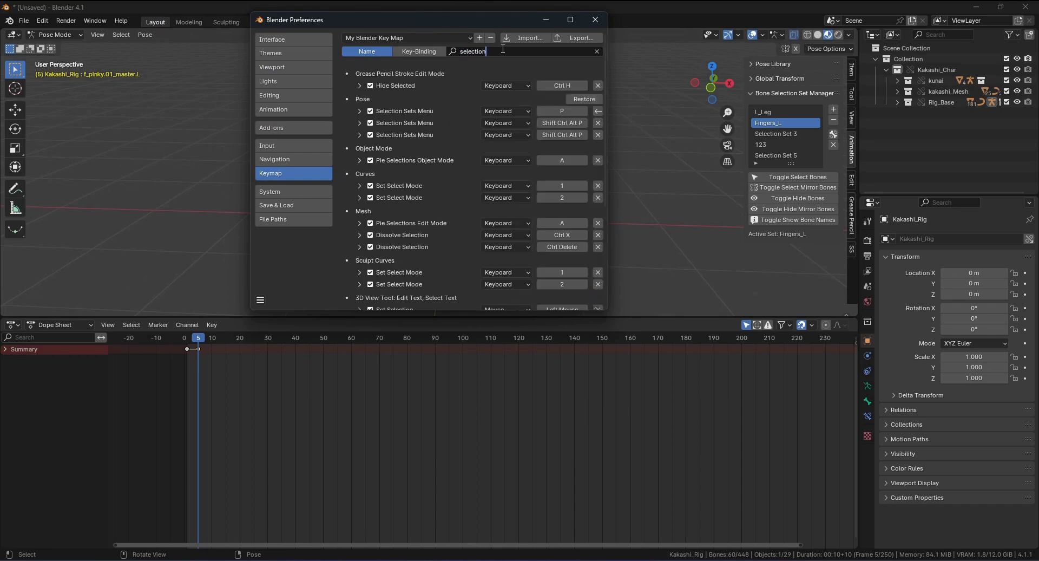
type(" set")
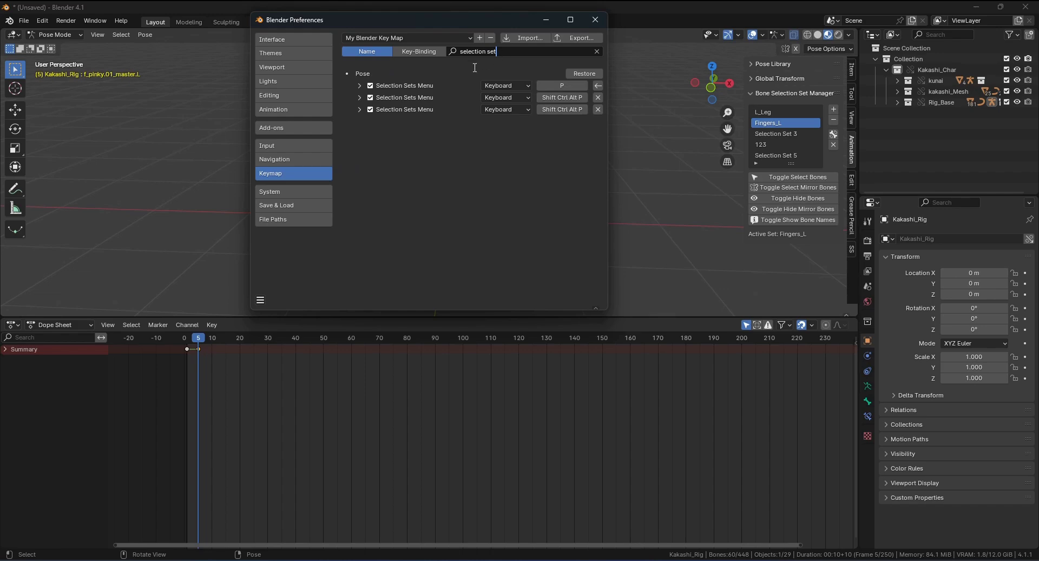
Bind the first Selection Sets Menu shortcut to the P key
left_click(360, 86)
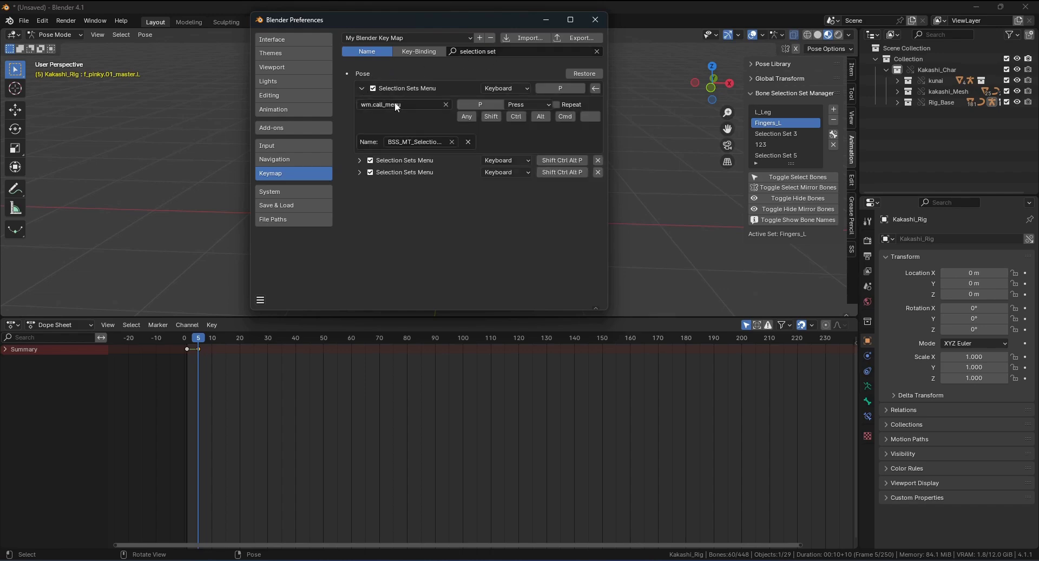
left_click(428, 142)
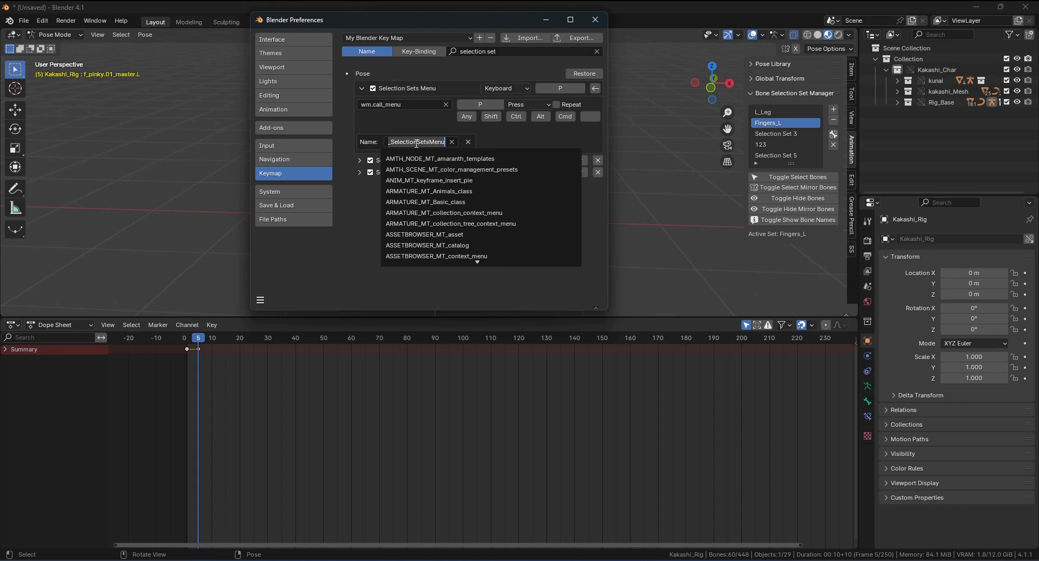
key("Escape")
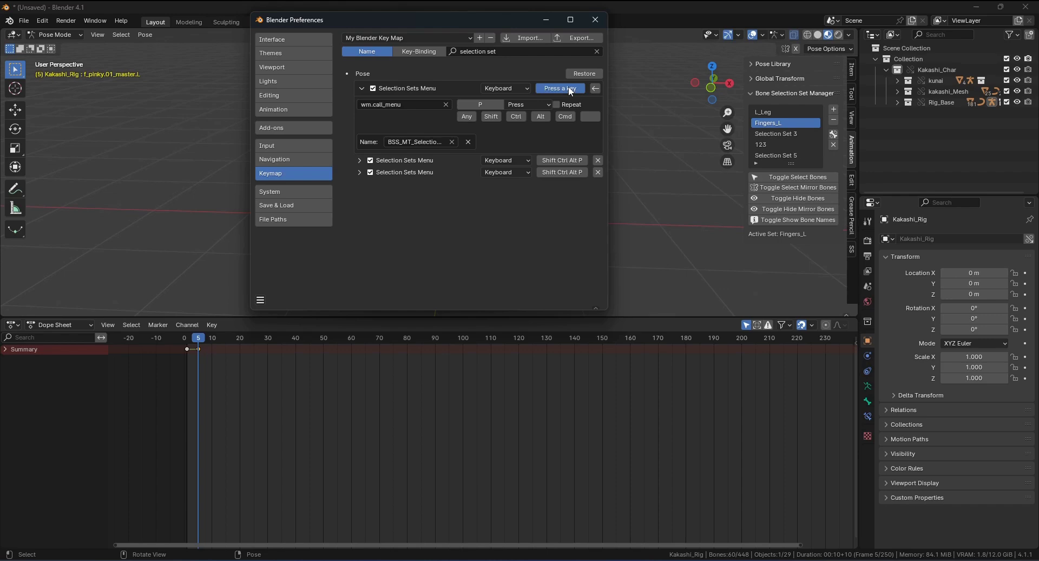
key("p")
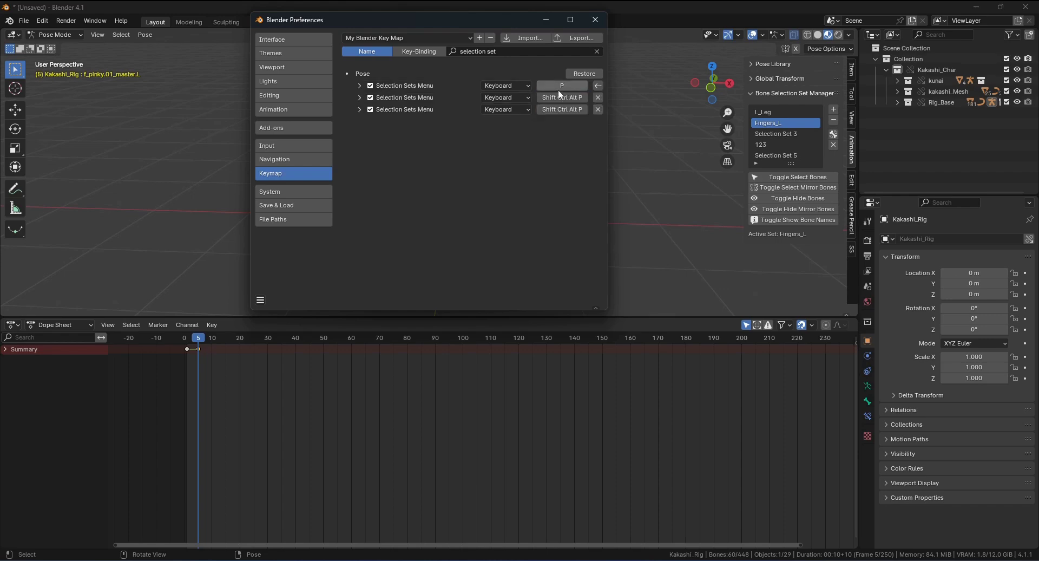
Close Preferences and clear the bone selection
left_click(261, 301)
left_click(595, 21)
left_click(563, 144)
middle_click_drag(570, 167, 545, 194)
Use the Shift+Alt+W Selection Sets menu to select Fingers_L, then L_Leg bones
key("shift+alt+w")
left_click(524, 185)
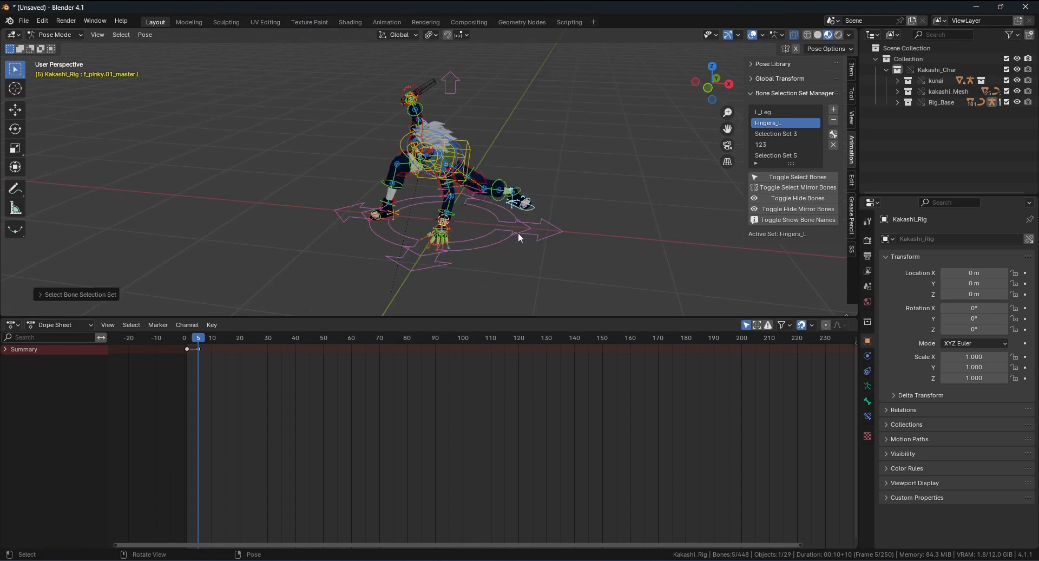
scroll(536, 227, "up", 3)
key("shift+alt+w")
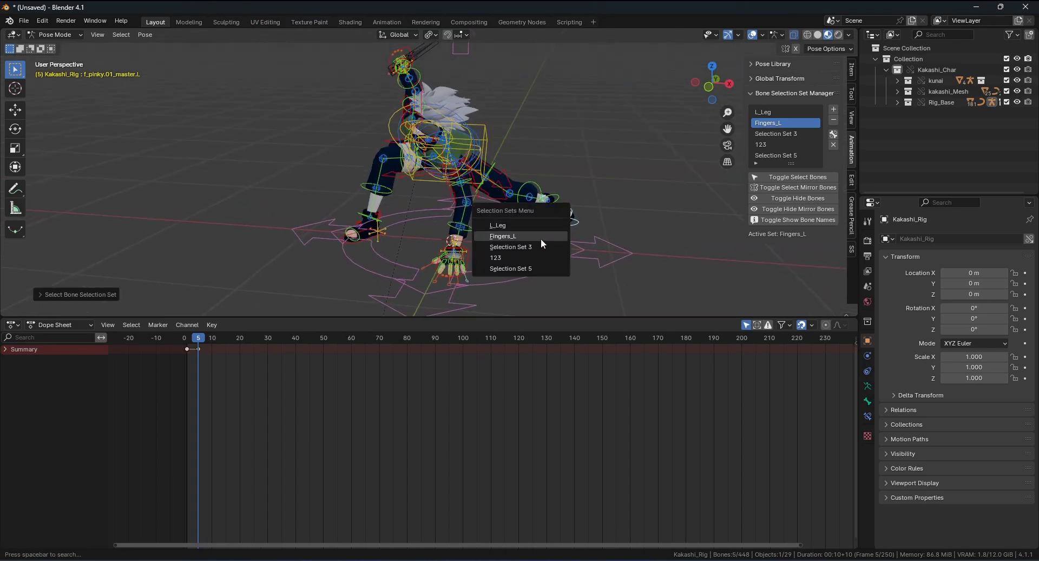
left_click(541, 239)
middle_click_drag(659, 228, 633, 233)
key("shift+alt+w")
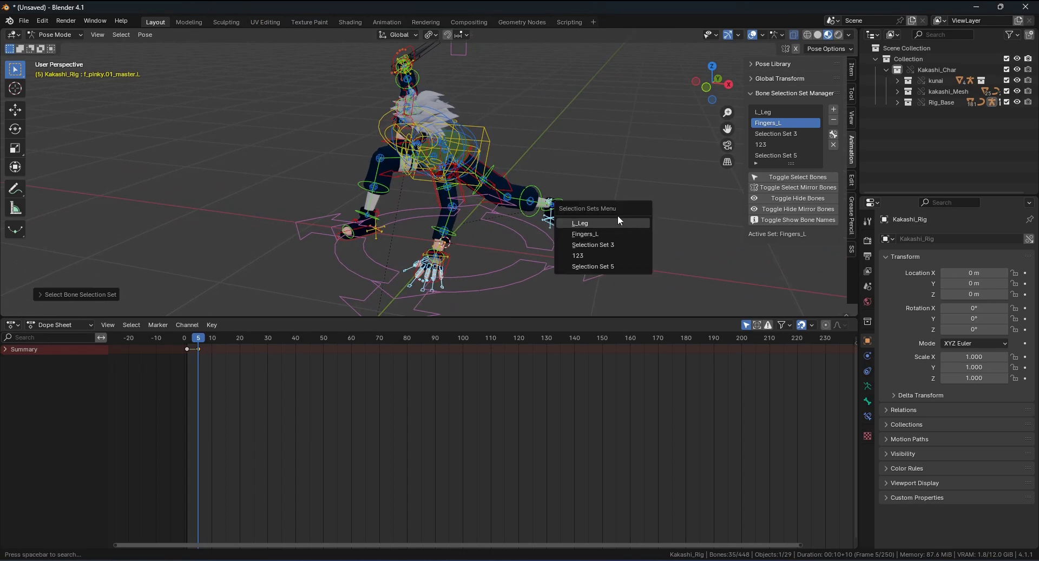
left_click(593, 222)
From the Selection Sets menu pick 123, Selection Set 5, then add Fingers_L (42 bones)
middle_click_drag(652, 174, 617, 226)
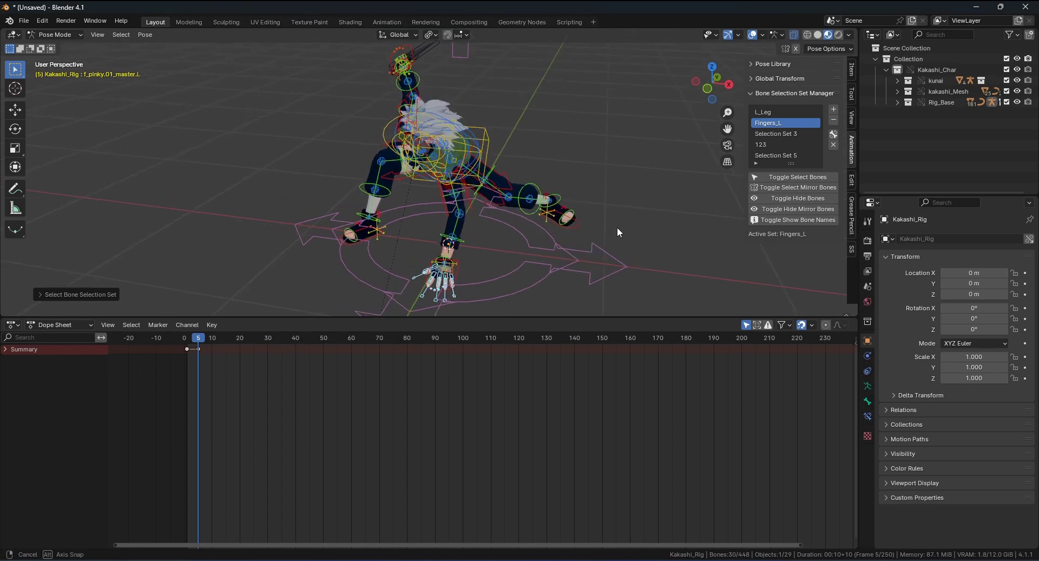
key("shift+alt+w")
left_click(604, 237)
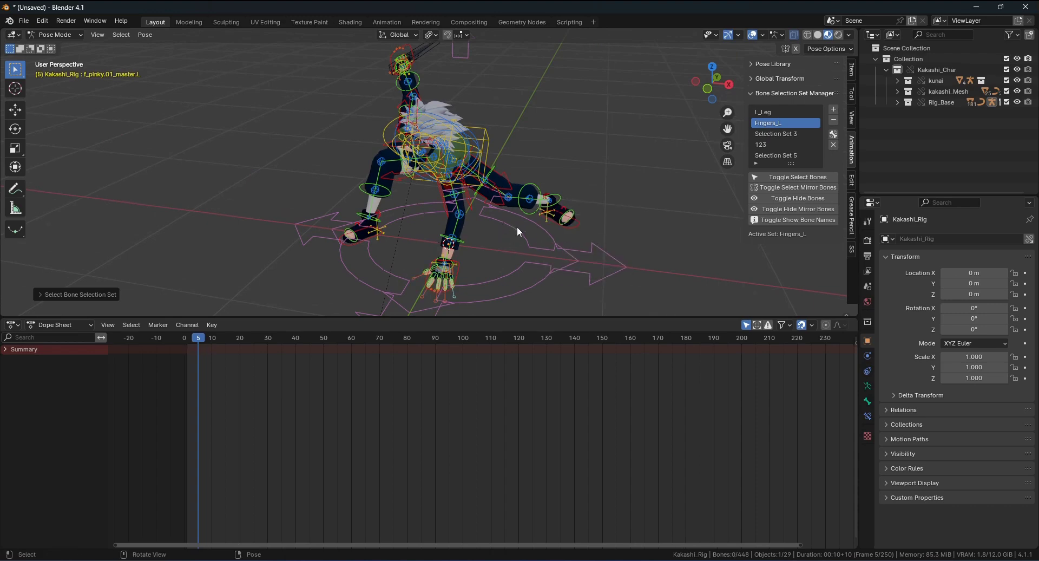
key("shift+alt+w")
left_click(498, 243)
key("shift+alt+w")
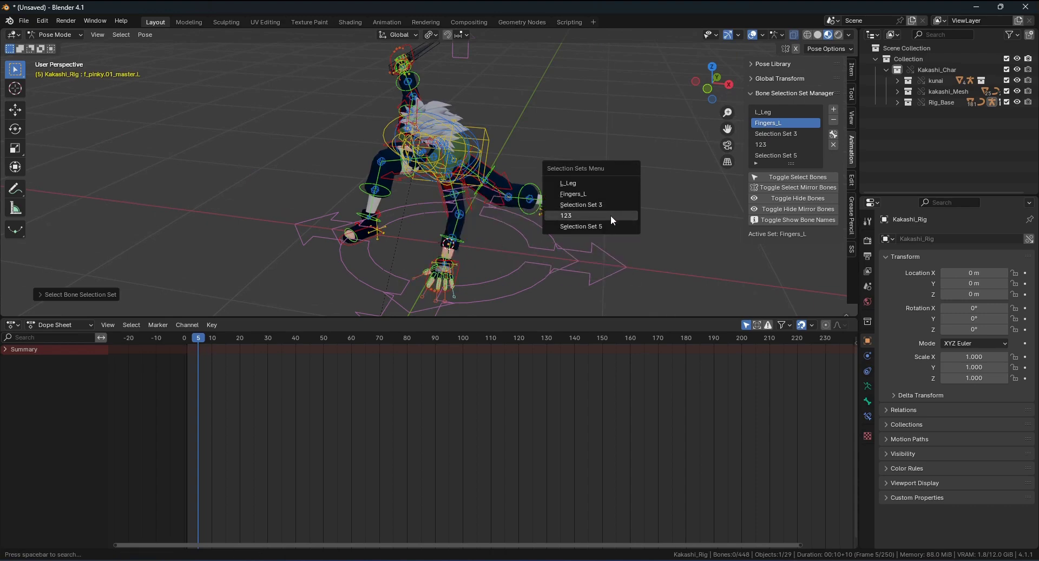
left_click(611, 216)
middle_click_drag(557, 214, 557, 209)
key("shift+alt+w")
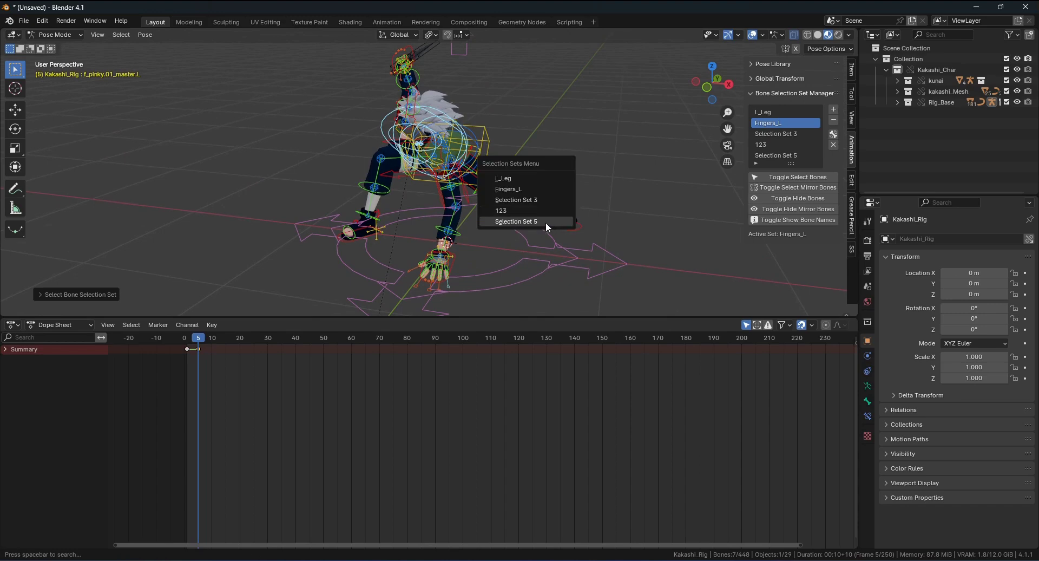
left_click(545, 222)
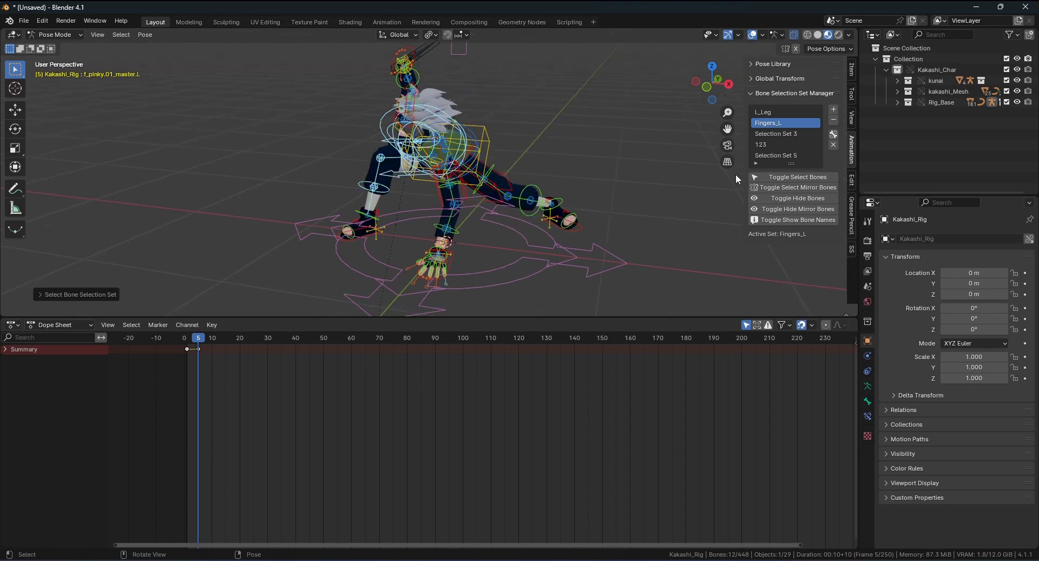
key("shift+alt+w")
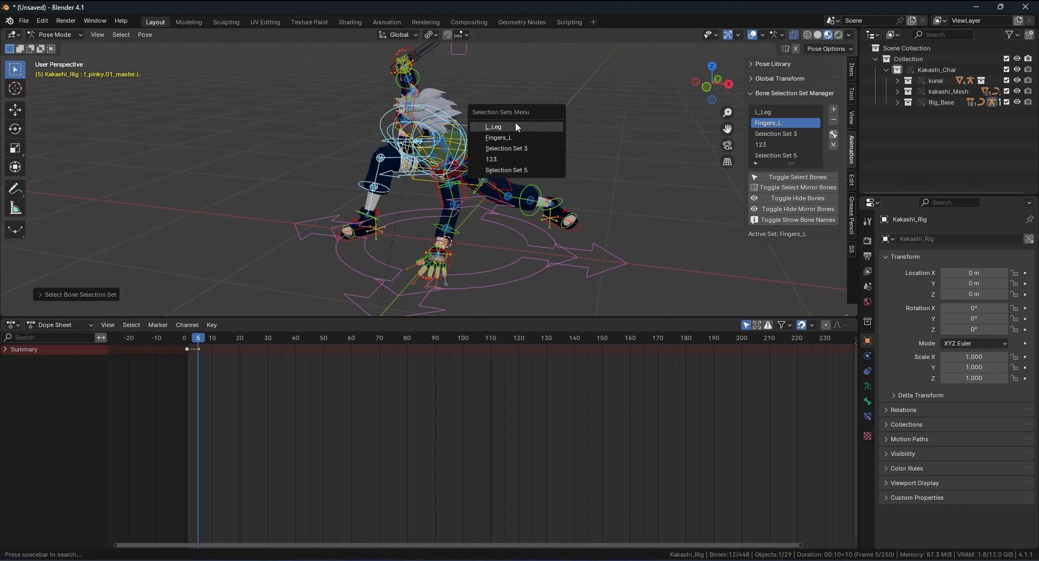
left_click(524, 137)
middle_click_drag(557, 210, 602, 163)
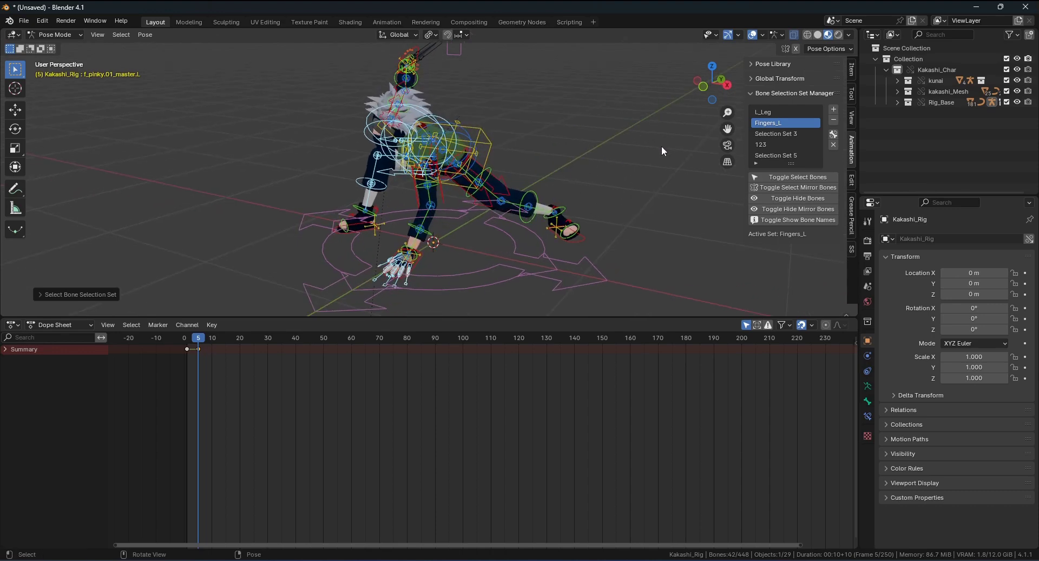
Make Selection Set 5 active, then toggle its bones off and back on, restoring 42 selected bones
left_click(778, 133)
left_click(788, 155)
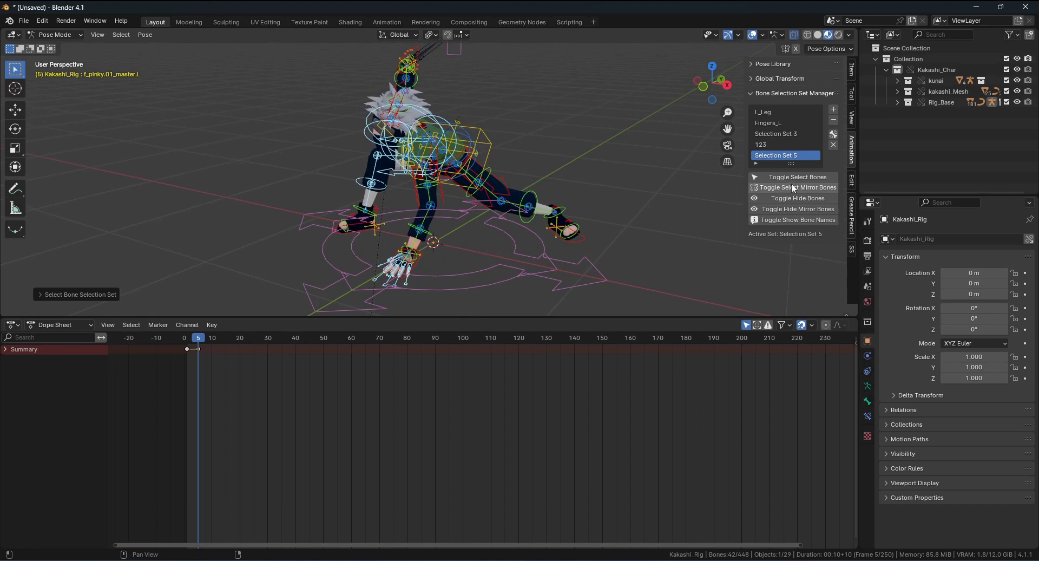
left_click(795, 177)
mouse_move(554, 222)
middle_mouse_down()
mouse_move(595, 209)
mouse_move(605, 166)
middle_mouse_up()
left_click(785, 178)
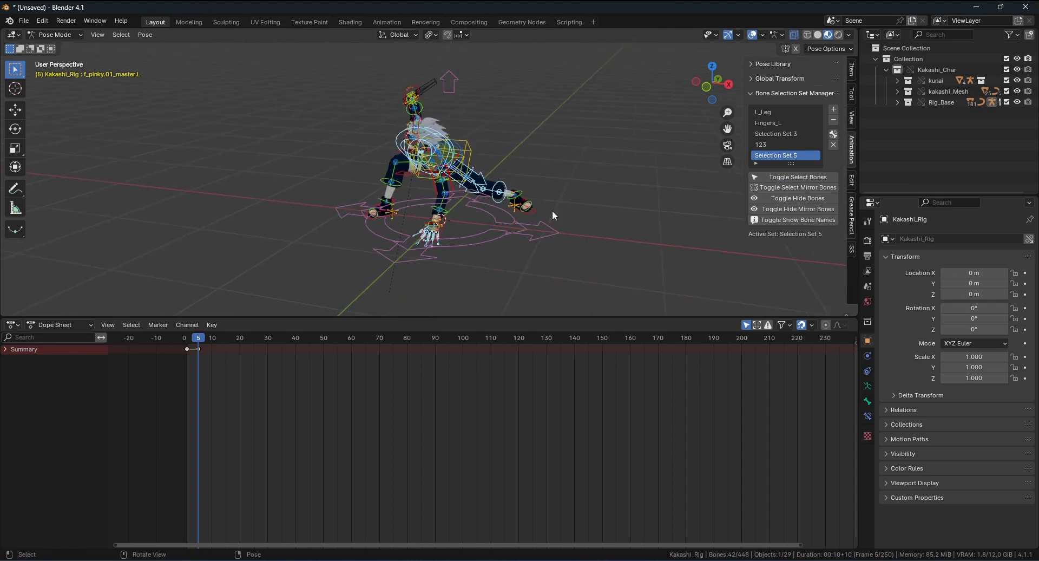
scroll(446, 201, "up", 2)
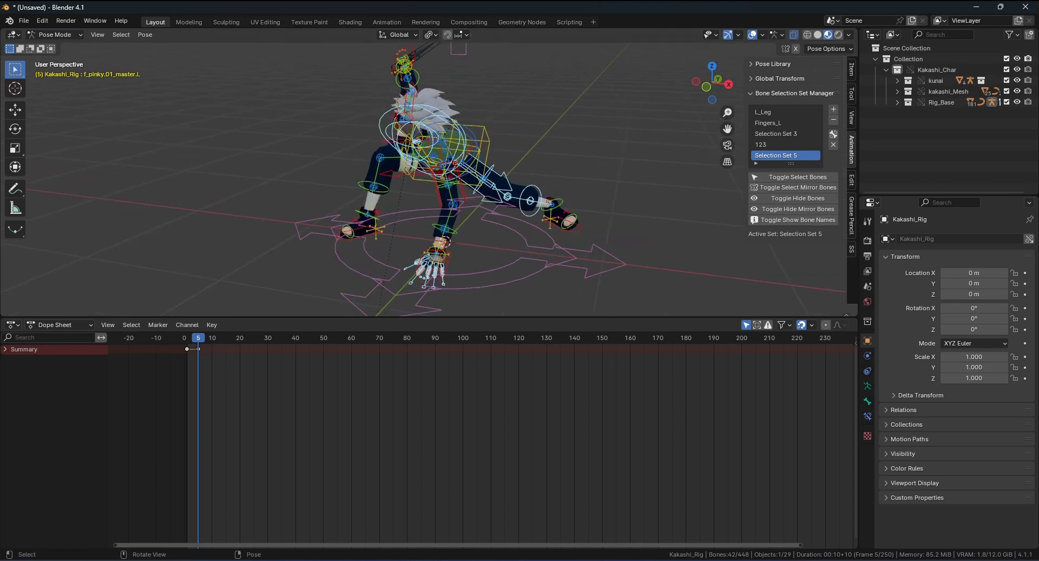